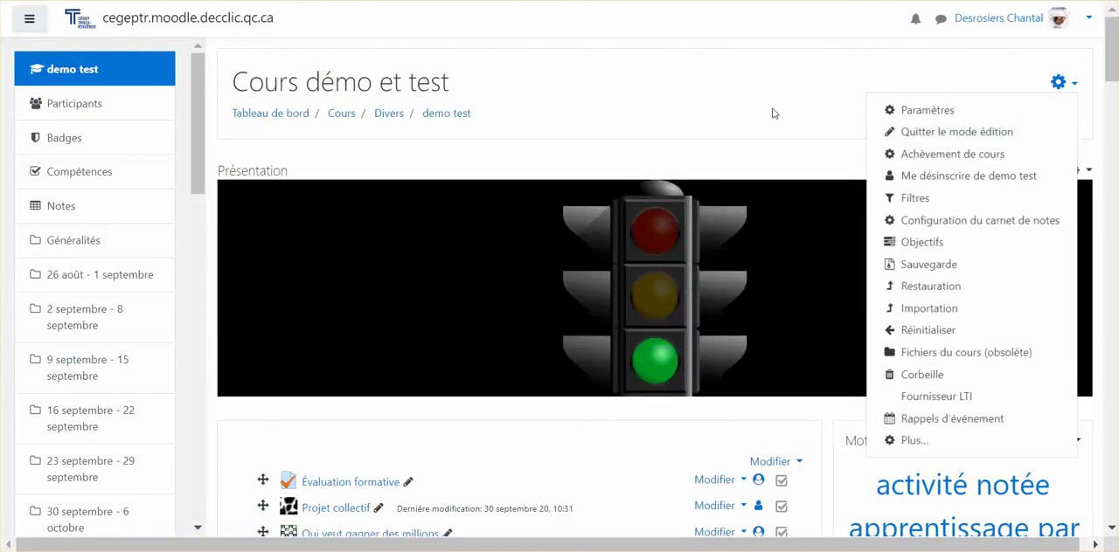
Add a "Jeu - Serpents et échelles" activity to the course's general section
{"action": "left_click", "coordinate": [771, 114]}
{"action": "scroll", "coordinate": [684, 234], "scroll_direction": "down", "scroll_amount": 4}
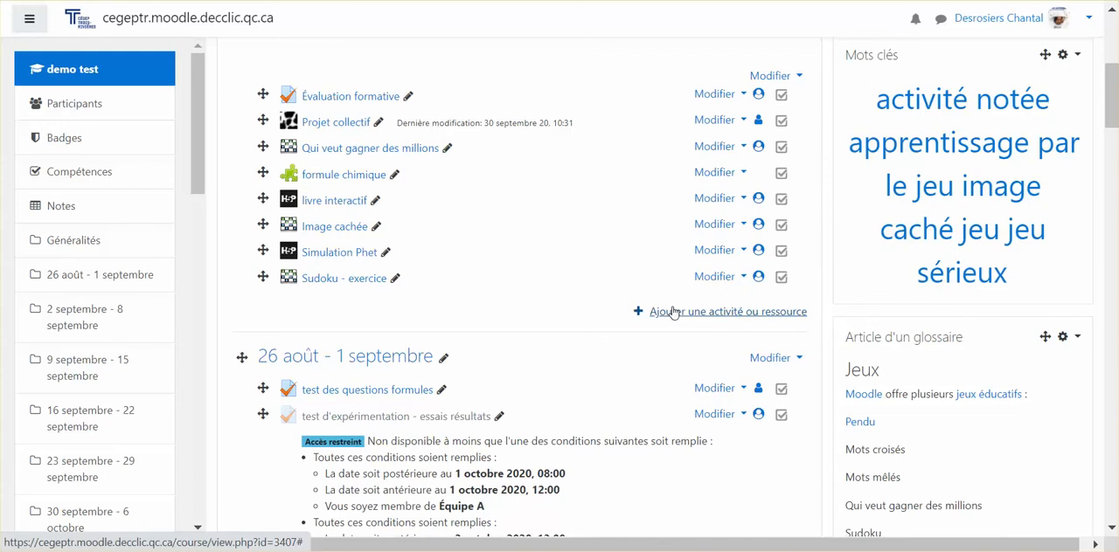
{"action": "left_click", "coordinate": [672, 312]}
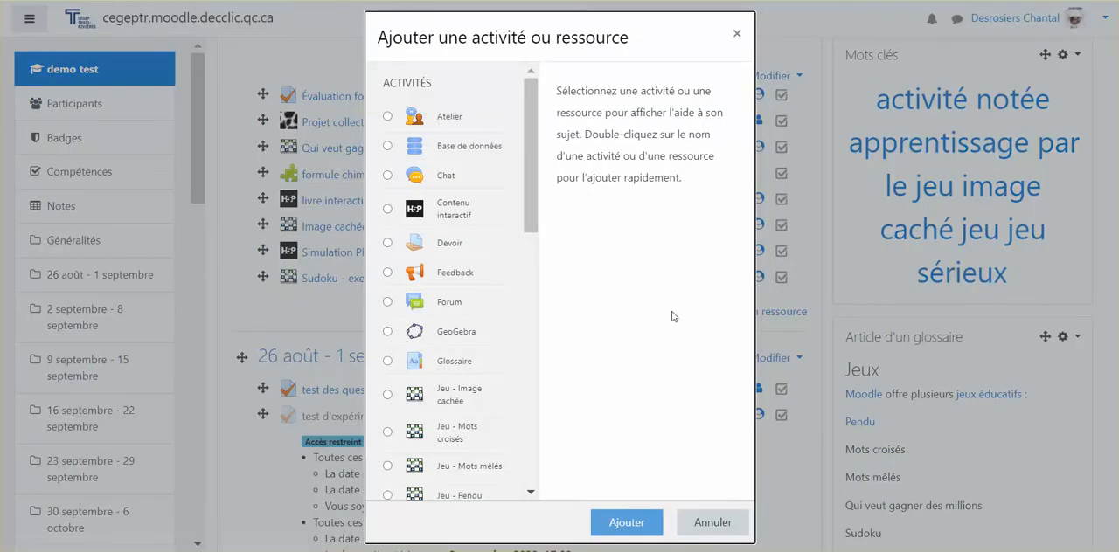
{"action": "left_click_drag", "start_coordinate": [527, 189], "coordinate": [528, 278]}
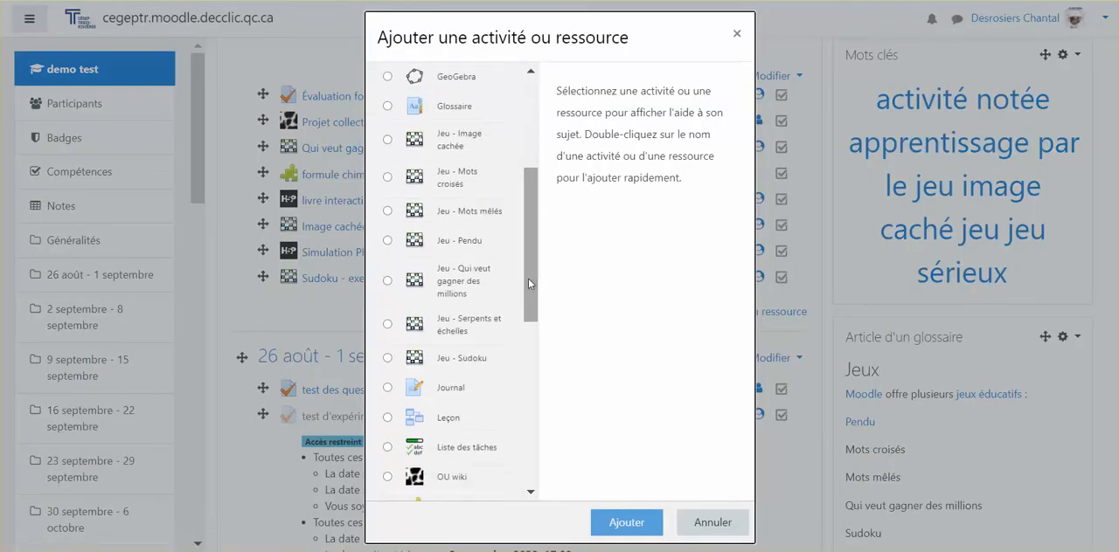
{"action": "left_click", "coordinate": [388, 324]}
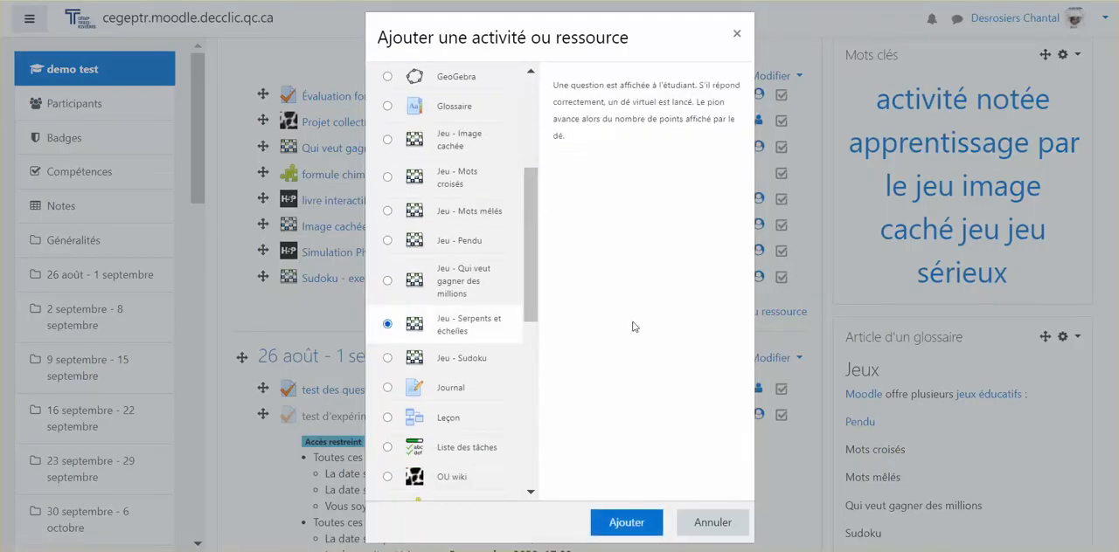
{"action": "left_click", "coordinate": [617, 525]}
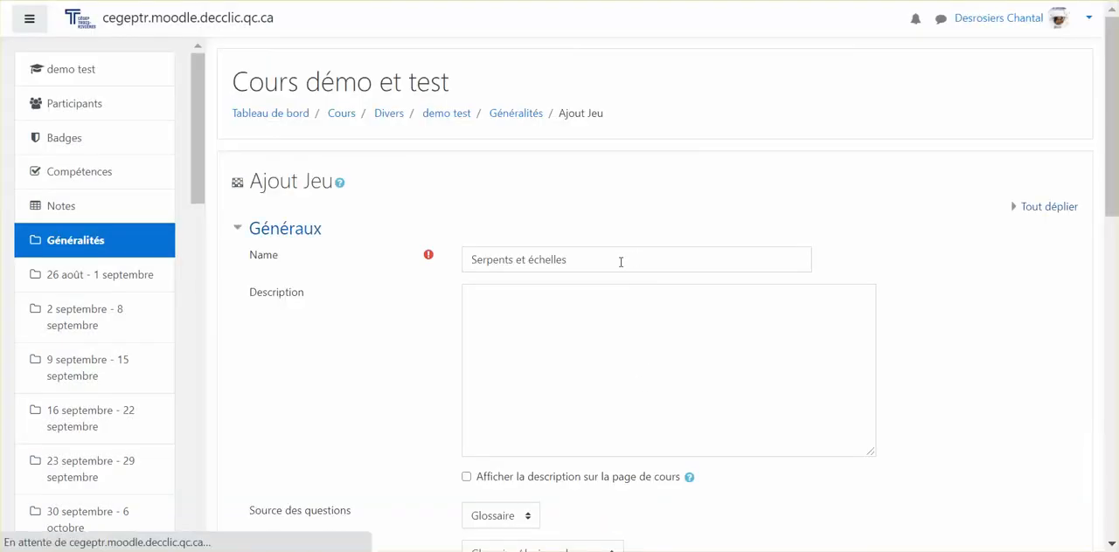
{"action": "left_click", "coordinate": [621, 261]}
{"action": "left_click", "coordinate": [564, 365]}
{"action": "scroll", "coordinate": [565, 362], "scroll_direction": "down", "scroll_amount": 2}
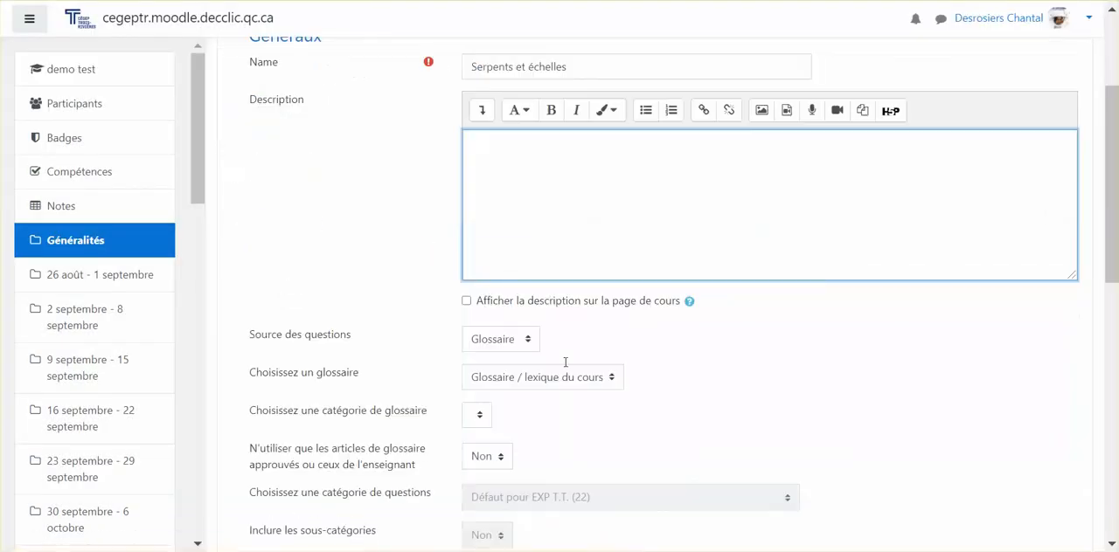
{"action": "left_click", "coordinate": [467, 307]}
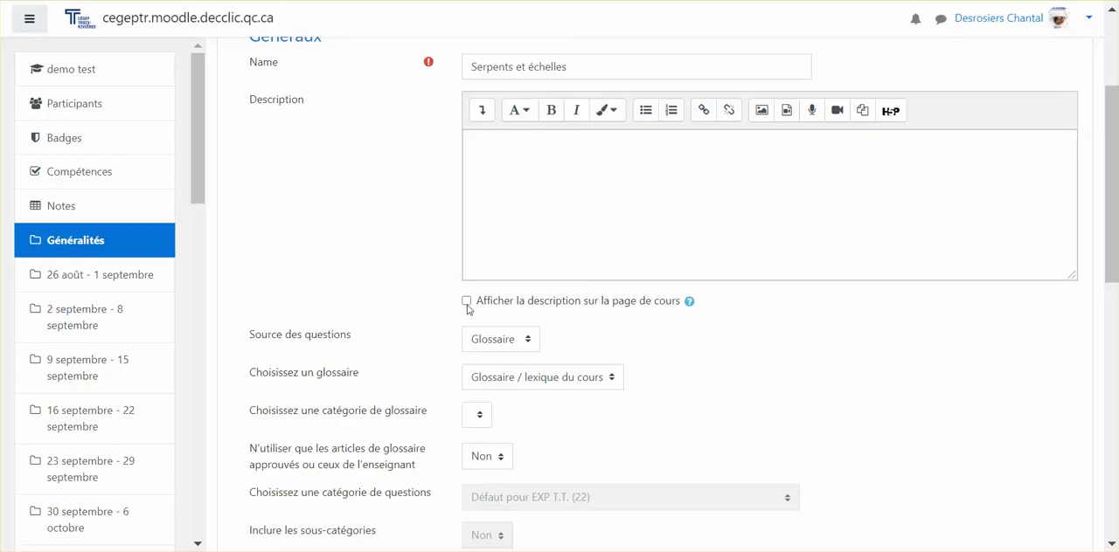
{"action": "left_click", "coordinate": [524, 168]}
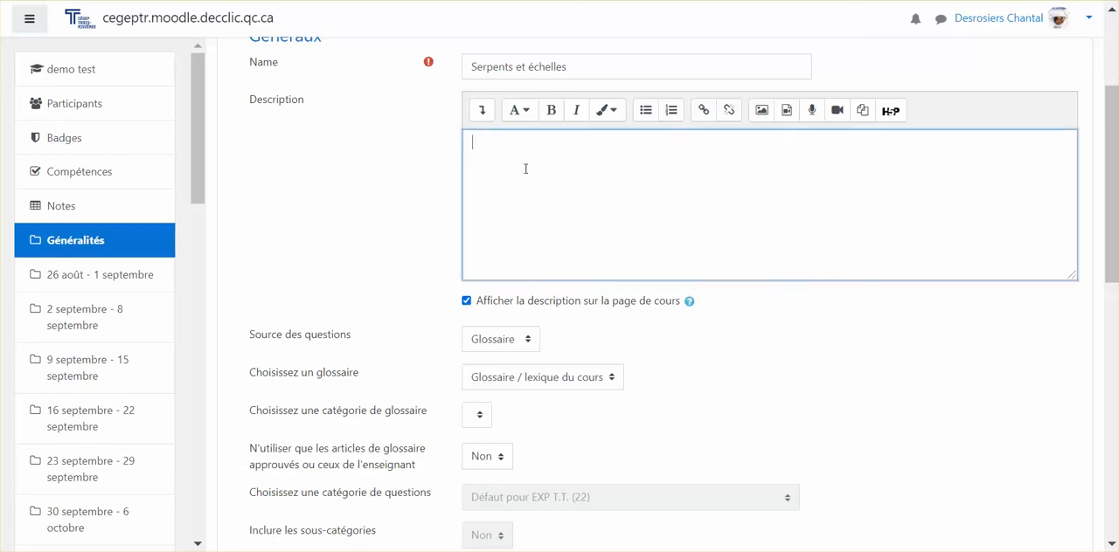
{"action": "left_click", "coordinate": [467, 303]}
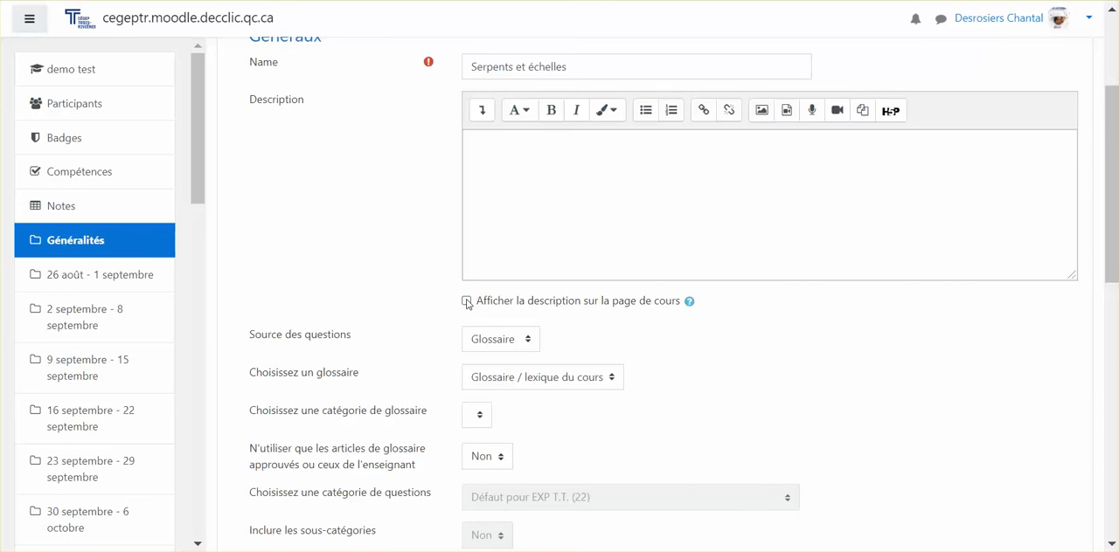
{"action": "scroll", "coordinate": [581, 288], "scroll_direction": "down", "scroll_amount": 1}
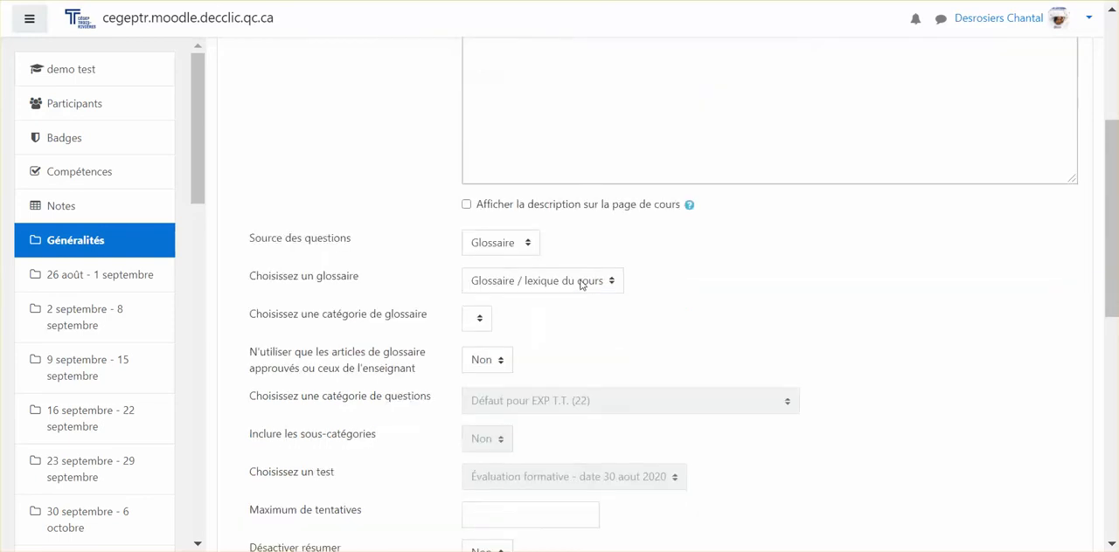
{"action": "left_click", "coordinate": [509, 251]}
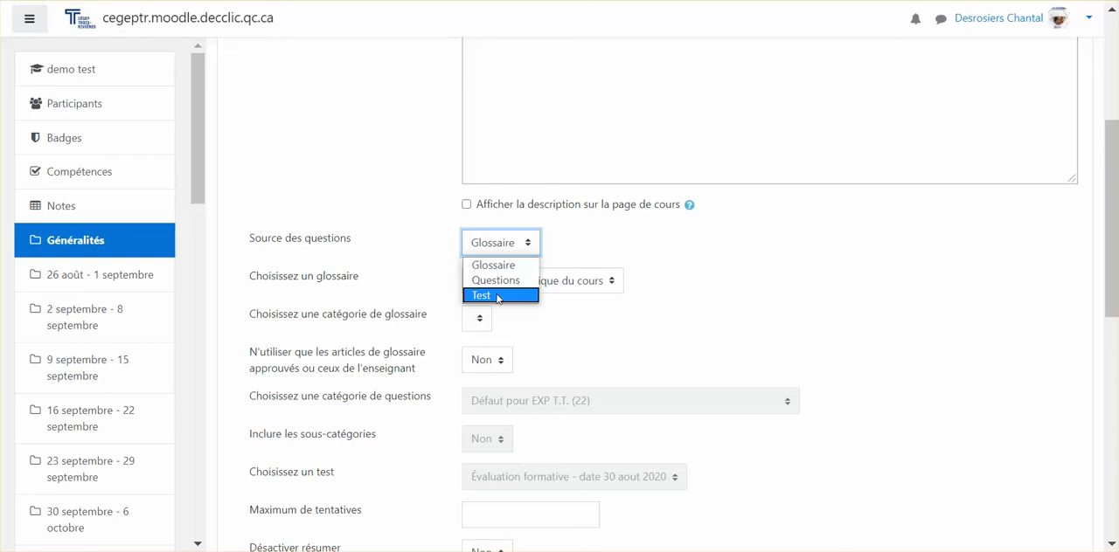
{"action": "left_click", "coordinate": [497, 243]}
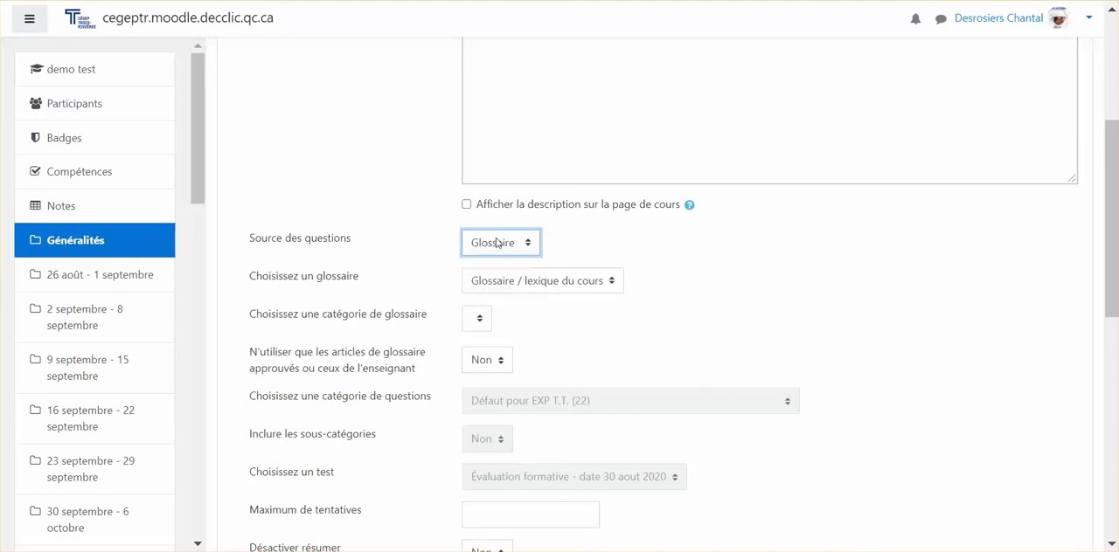
{"action": "left_click", "coordinate": [496, 243]}
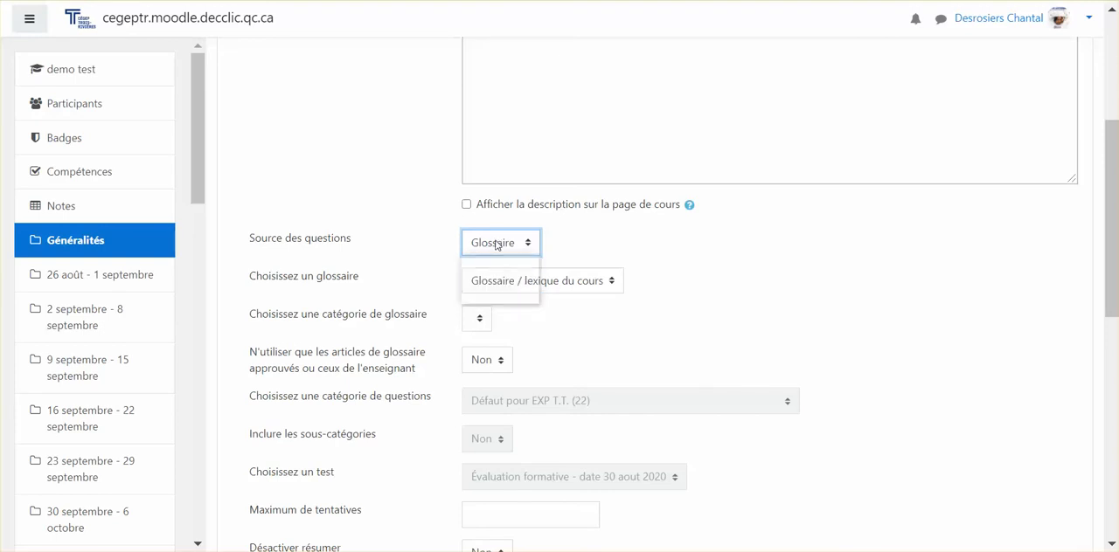
{"action": "left_click", "coordinate": [477, 288]}
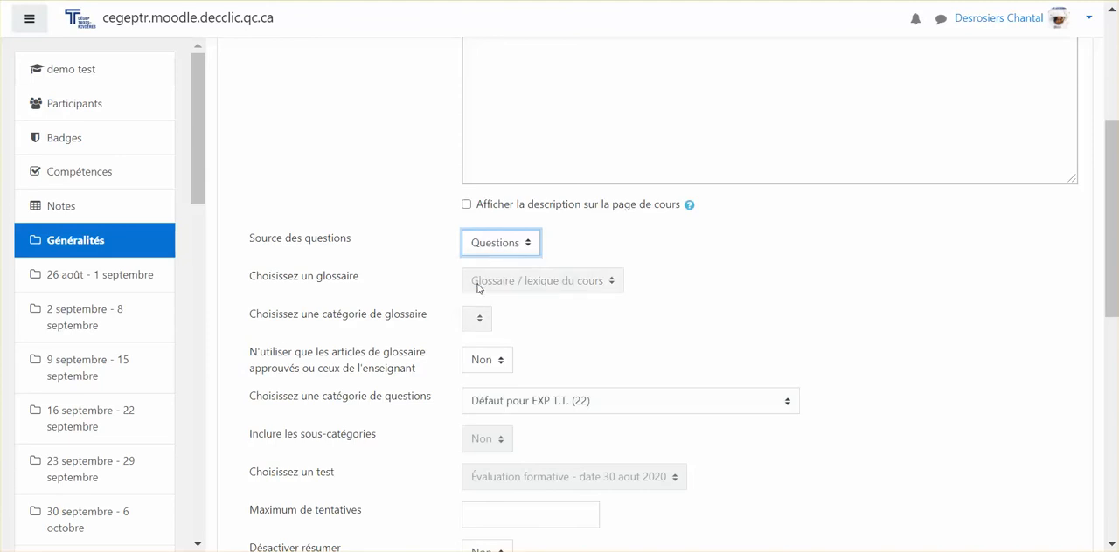
{"action": "left_click", "coordinate": [488, 249]}
{"action": "left_click", "coordinate": [479, 299]}
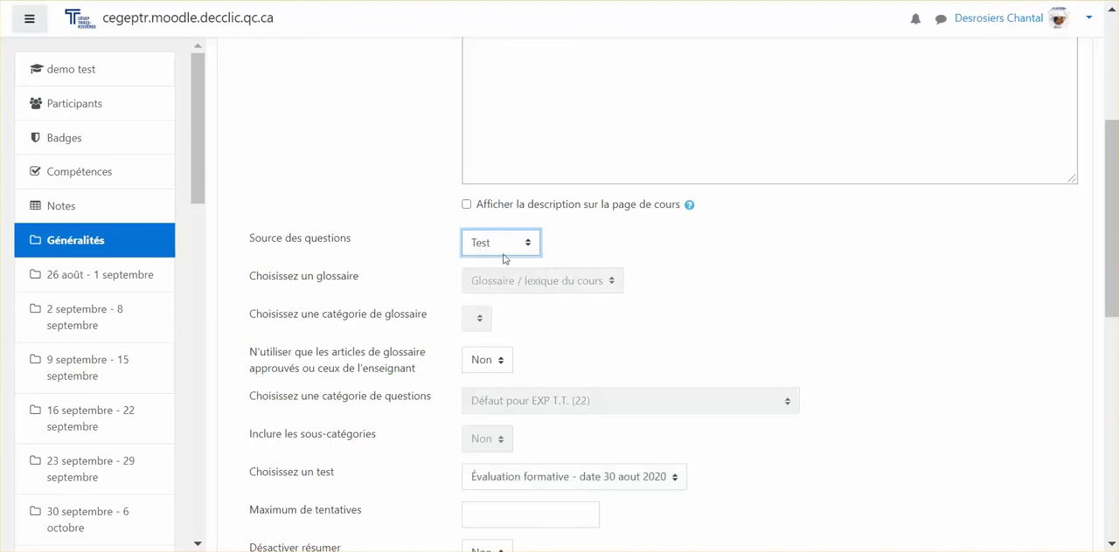
Set the question source to Glossaire with "Glossaire / lexique du cours" as the glossary, leaving the glossary category blank
{"action": "left_click", "coordinate": [507, 246]}
{"action": "left_click", "coordinate": [493, 267]}
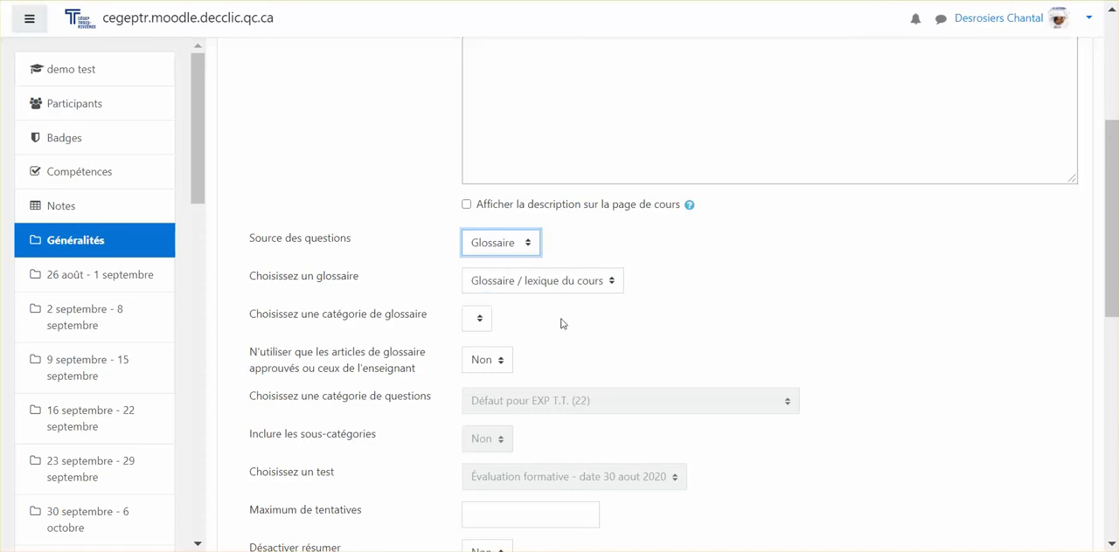
{"action": "left_click", "coordinate": [549, 283]}
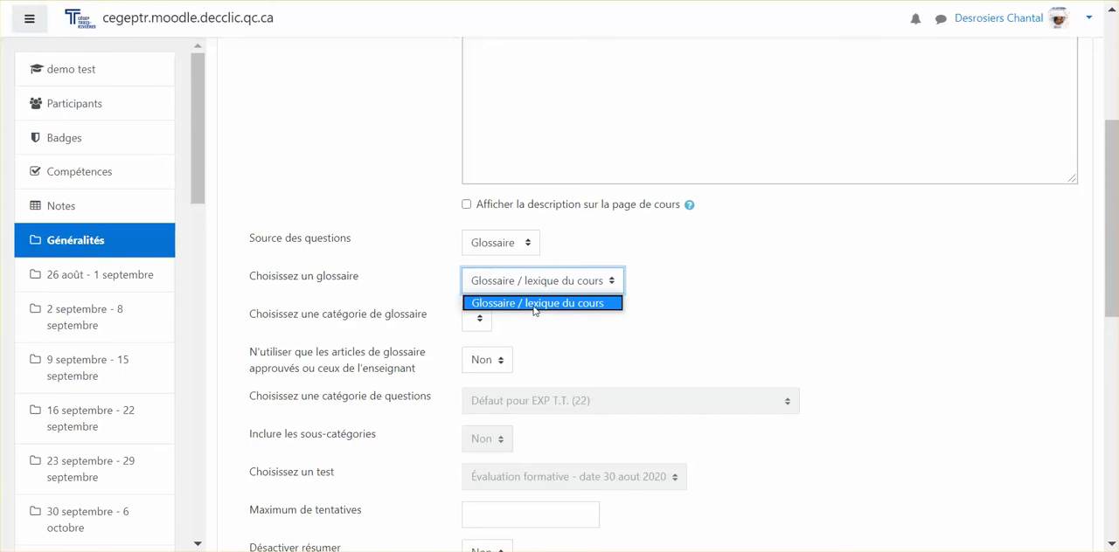
{"action": "left_click", "coordinate": [535, 305]}
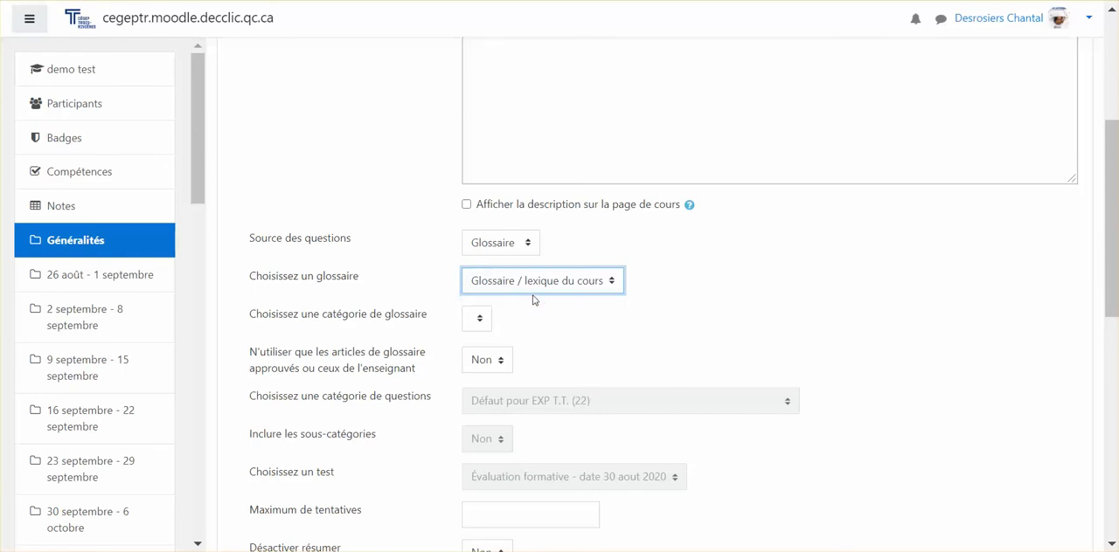
{"action": "left_click", "coordinate": [478, 320]}
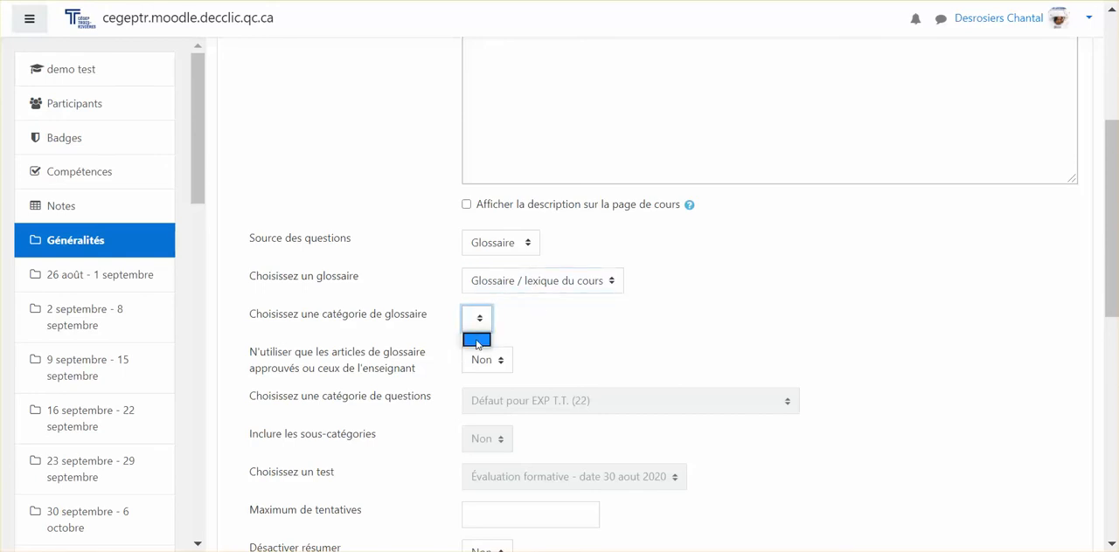
{"action": "left_click", "coordinate": [478, 322]}
Restrict the game to approved or teacher glossary entries (Oui) and set the maximum number of attempts to 999
{"action": "scroll", "coordinate": [478, 320], "scroll_direction": "down", "scroll_amount": 1}
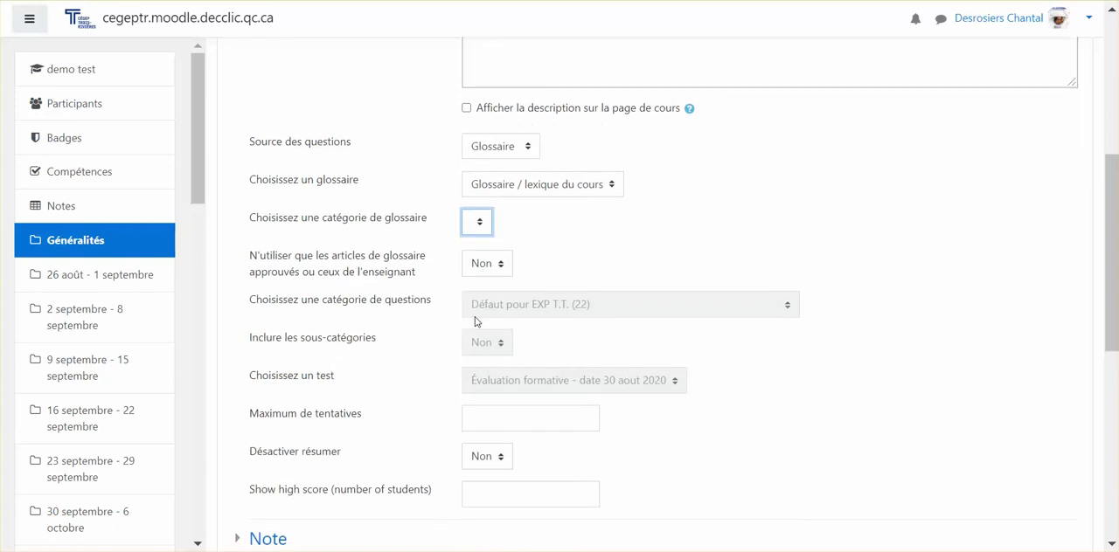
{"action": "scroll", "coordinate": [412, 280], "scroll_direction": "down", "scroll_amount": 1}
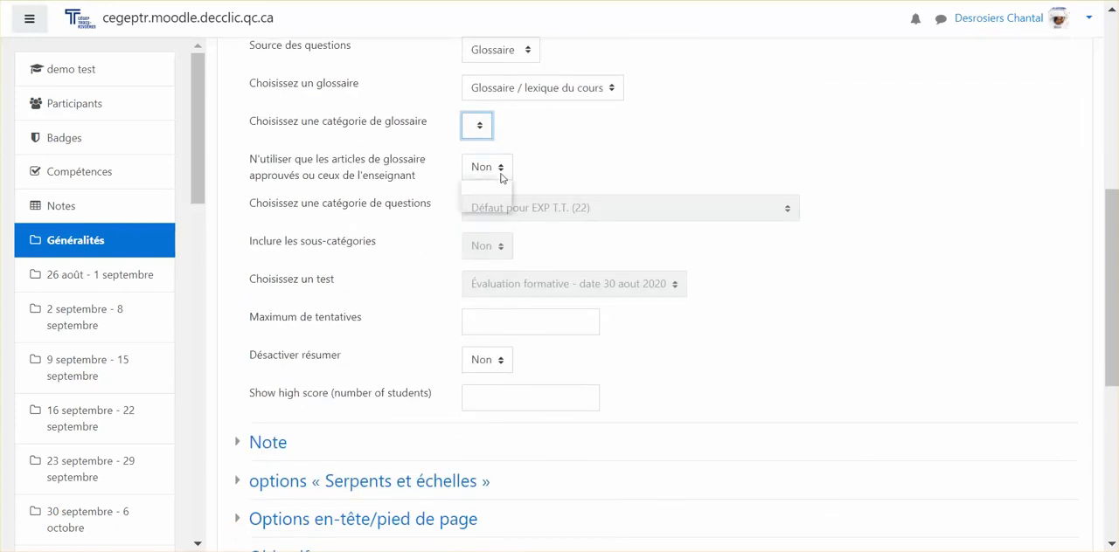
{"action": "left_click", "coordinate": [501, 174]}
{"action": "left_click", "coordinate": [492, 211]}
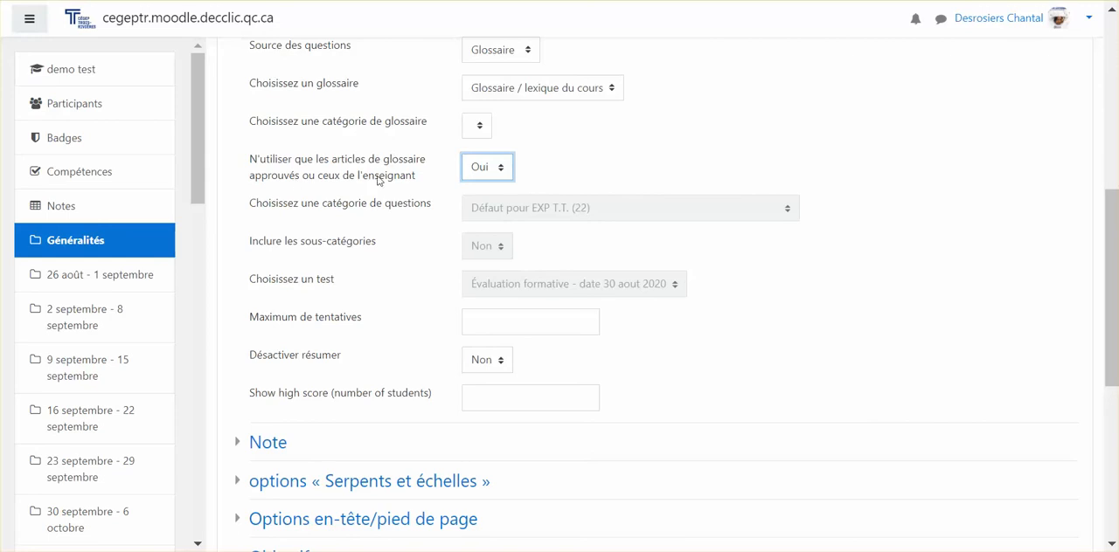
{"action": "left_click", "coordinate": [494, 326]}
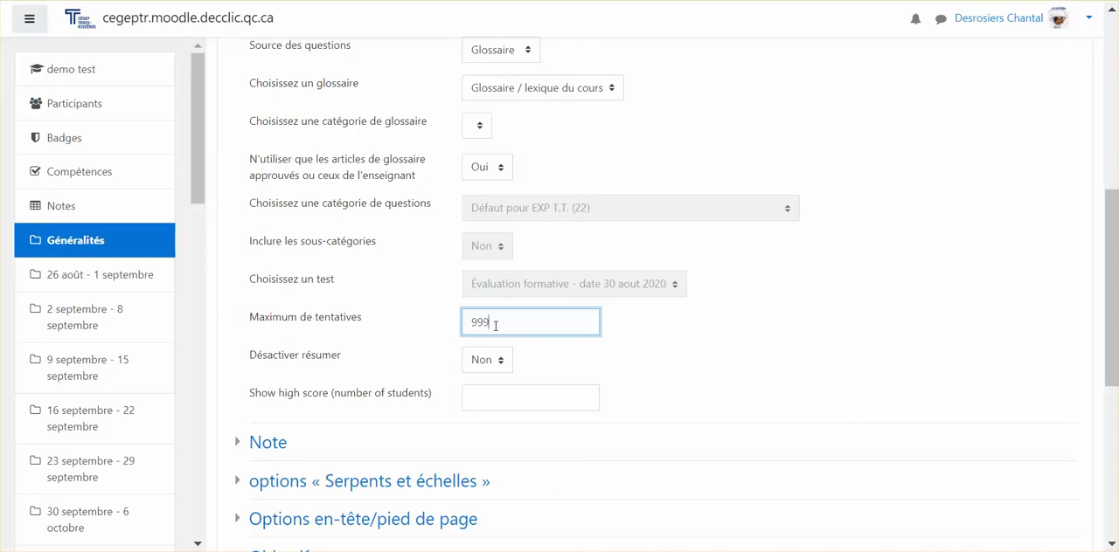
{"action": "left_click", "coordinate": [498, 396]}
Set both the passing grade and the maximum grade of the game to 0
{"action": "scroll", "coordinate": [499, 395], "scroll_direction": "down", "scroll_amount": 2}
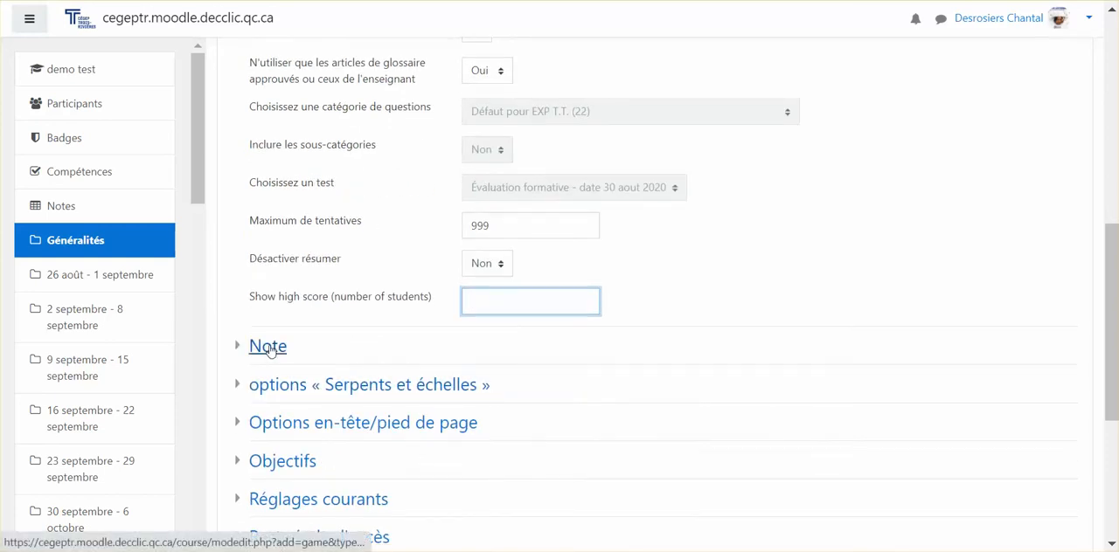
{"action": "left_click", "coordinate": [262, 346]}
{"action": "left_click", "coordinate": [513, 414]}
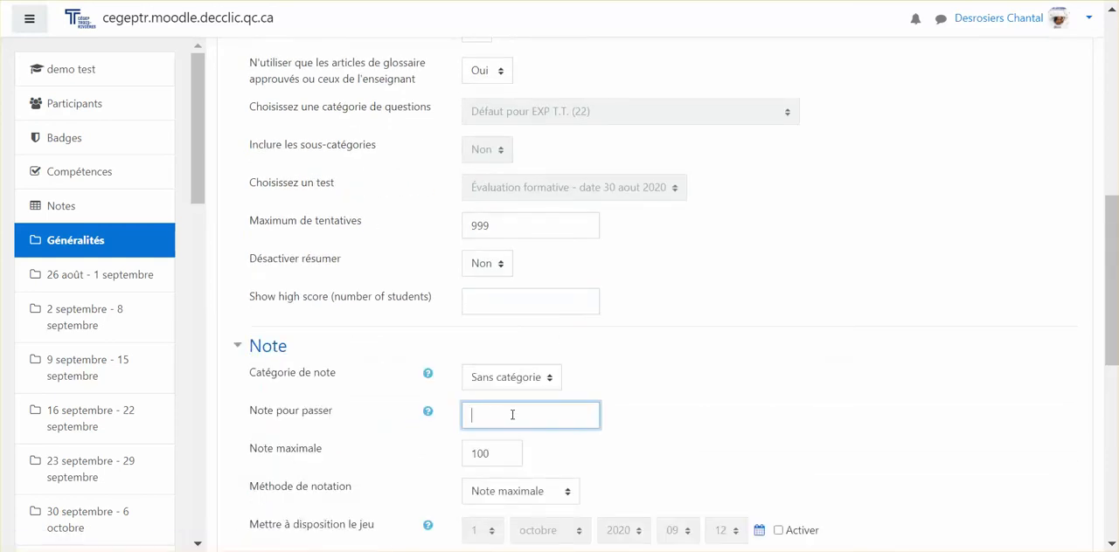
{"action": "type", "text": "0"}
{"action": "key", "text": "Tab"}
{"action": "type", "text": "0"}
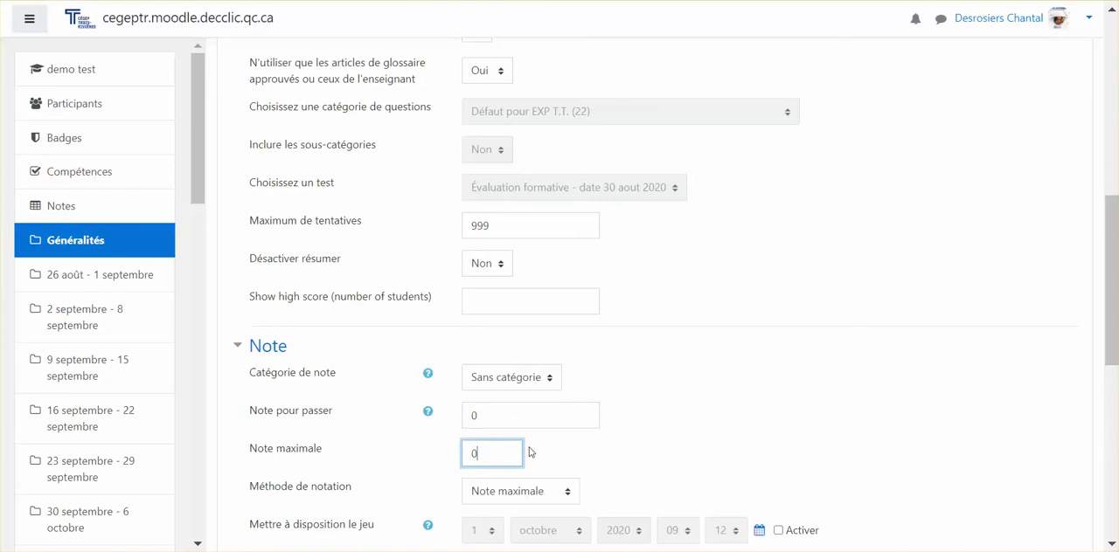
Set the game's layout to "Question en haut de l'image" and its background to "6x6 - 3 Snakes - 3 Ladders"
{"action": "scroll", "coordinate": [612, 430], "scroll_direction": "down", "scroll_amount": 5}
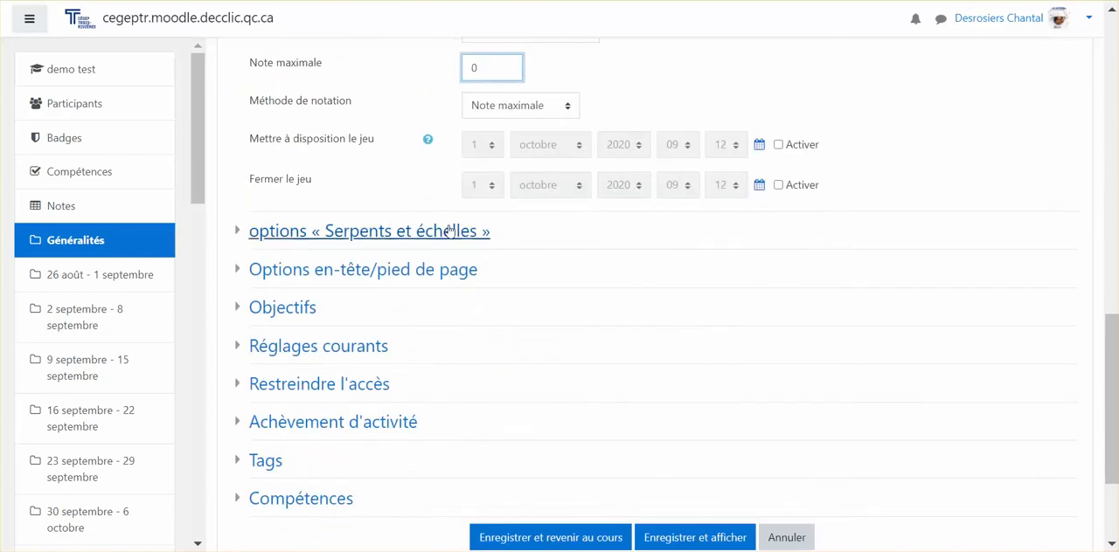
{"action": "left_click", "coordinate": [447, 231]}
{"action": "scroll", "coordinate": [697, 207], "scroll_direction": "down", "scroll_amount": 2}
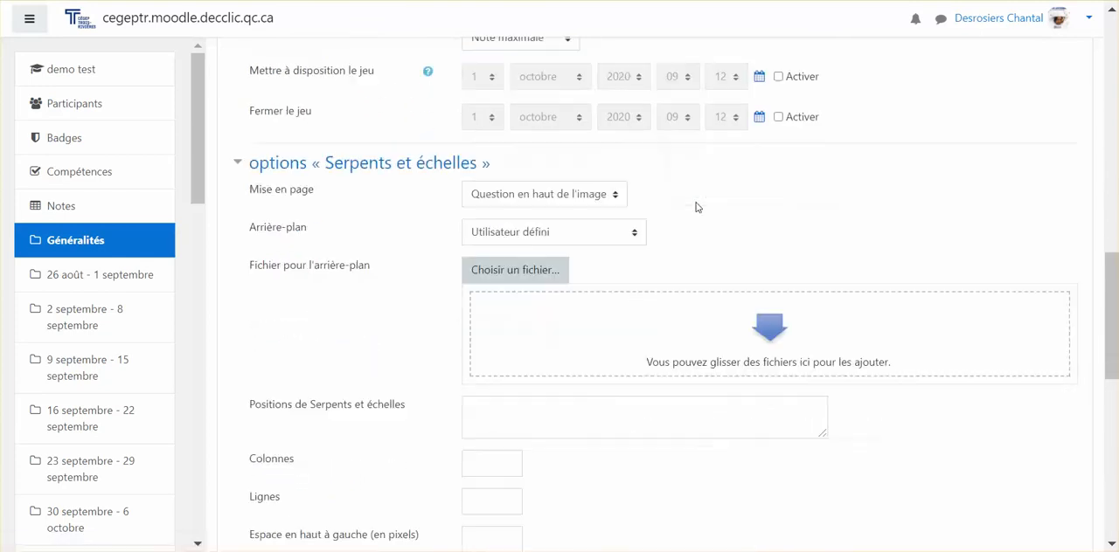
{"action": "left_click", "coordinate": [579, 166]}
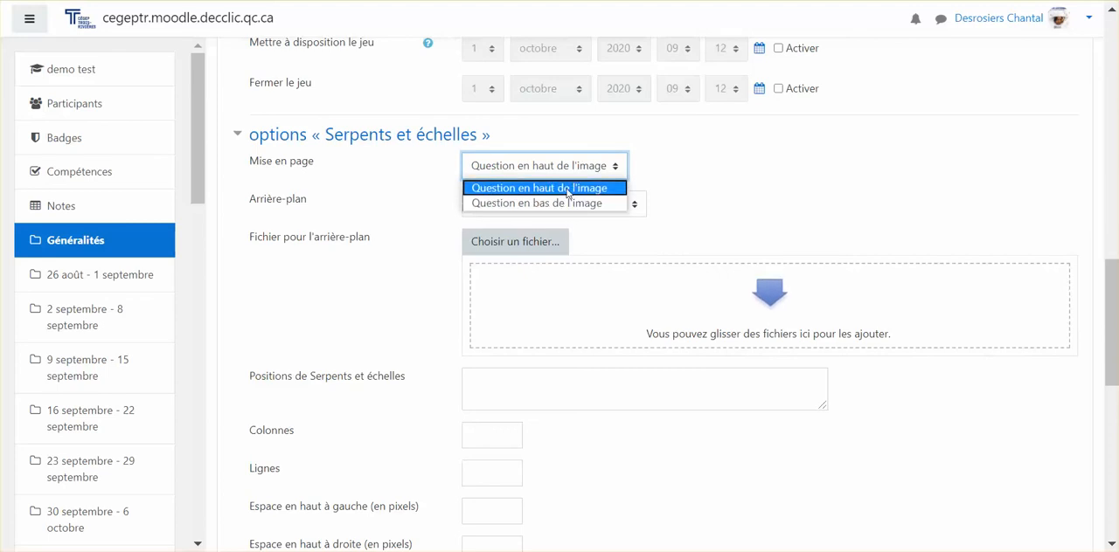
{"action": "left_click", "coordinate": [569, 191]}
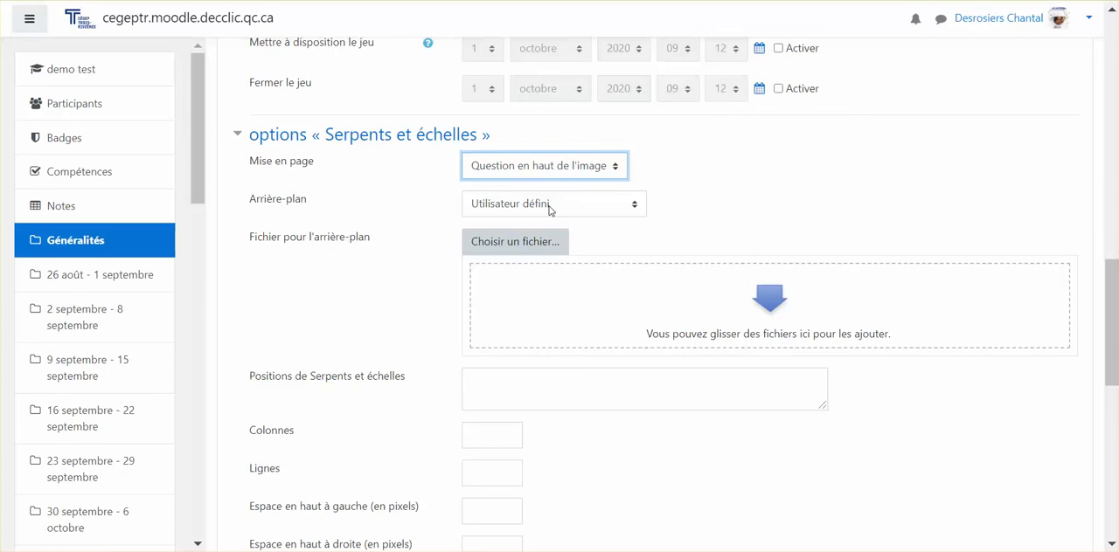
{"action": "left_click", "coordinate": [549, 205]}
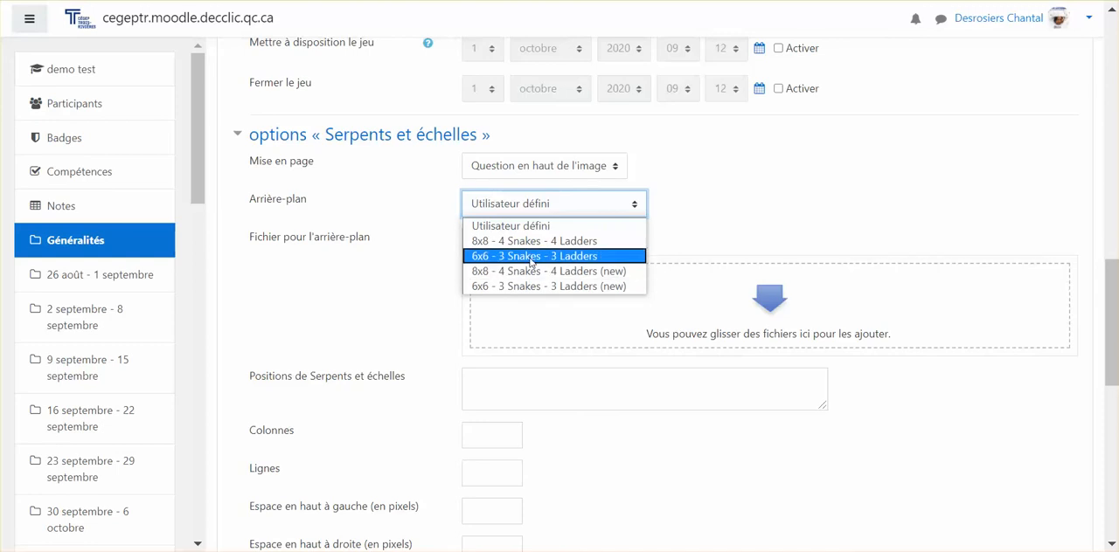
{"action": "left_click", "coordinate": [529, 258]}
Set the game image's width to 800 pixels and its height to 600 pixels
{"action": "scroll", "coordinate": [750, 243], "scroll_direction": "down", "scroll_amount": 5}
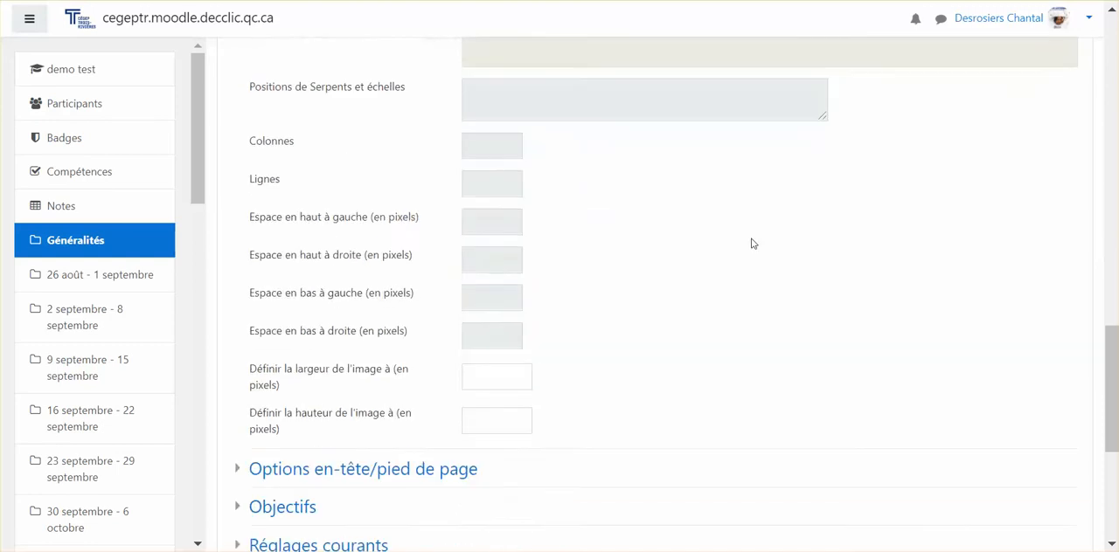
{"action": "scroll", "coordinate": [749, 242], "scroll_direction": "up", "scroll_amount": 1}
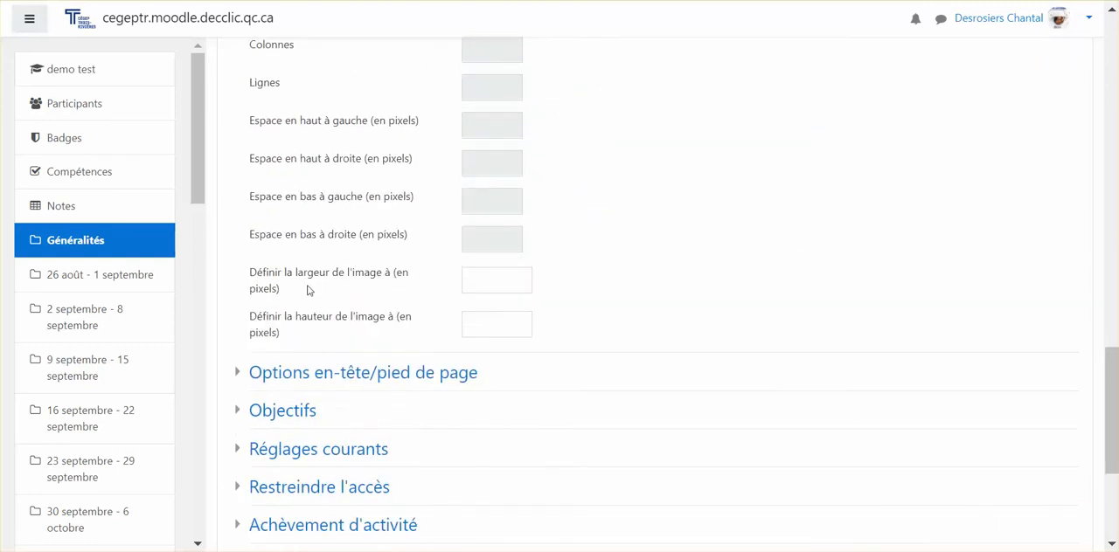
{"action": "left_click", "coordinate": [505, 282]}
{"action": "type", "text": "800"}
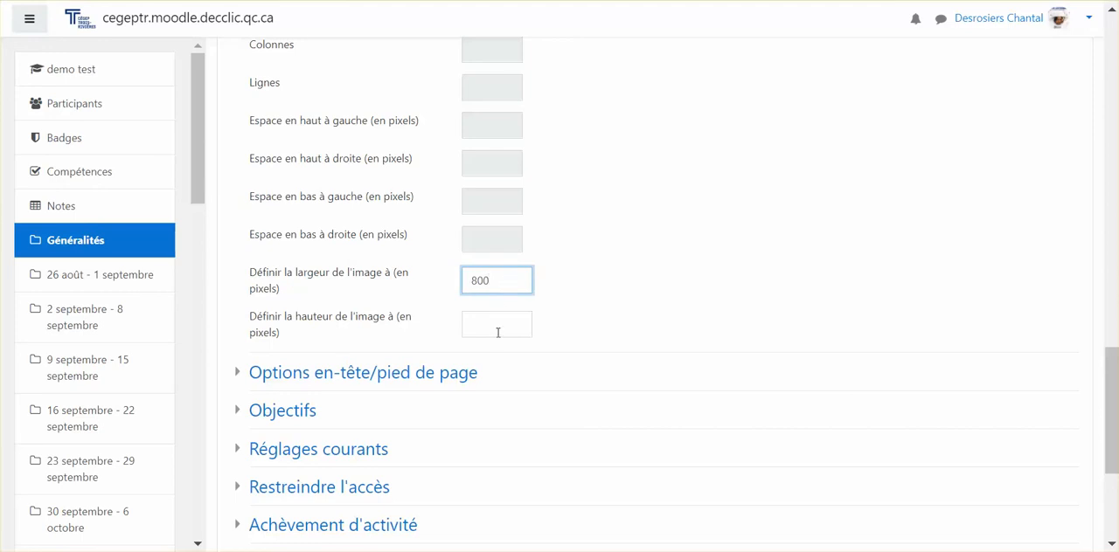
{"action": "left_click", "coordinate": [498, 332]}
{"action": "type", "text": "600"}
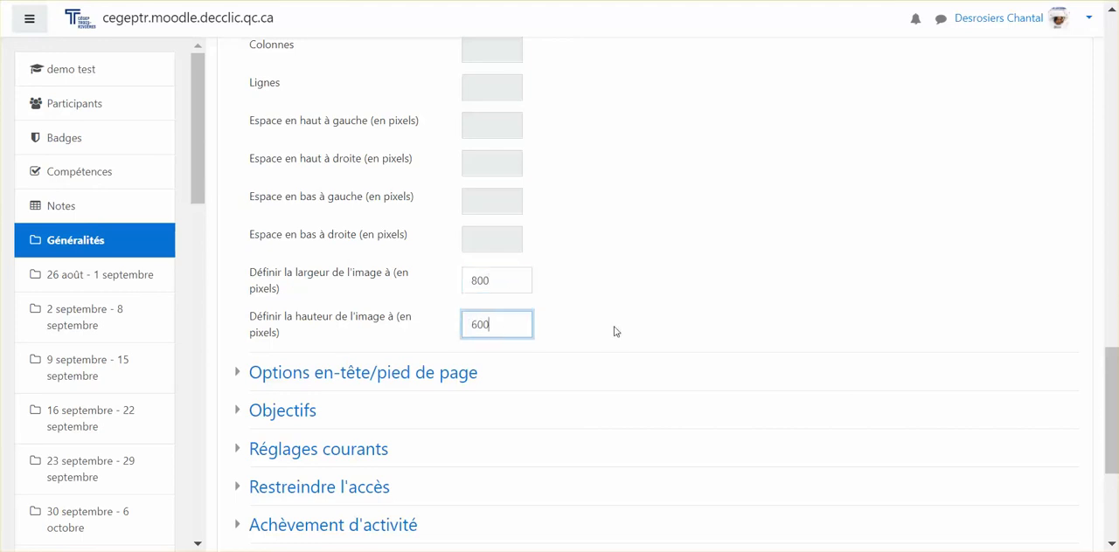
Expand the game's header/footer options, leave the page texts empty, and save and display the activity
{"action": "left_click", "coordinate": [615, 331]}
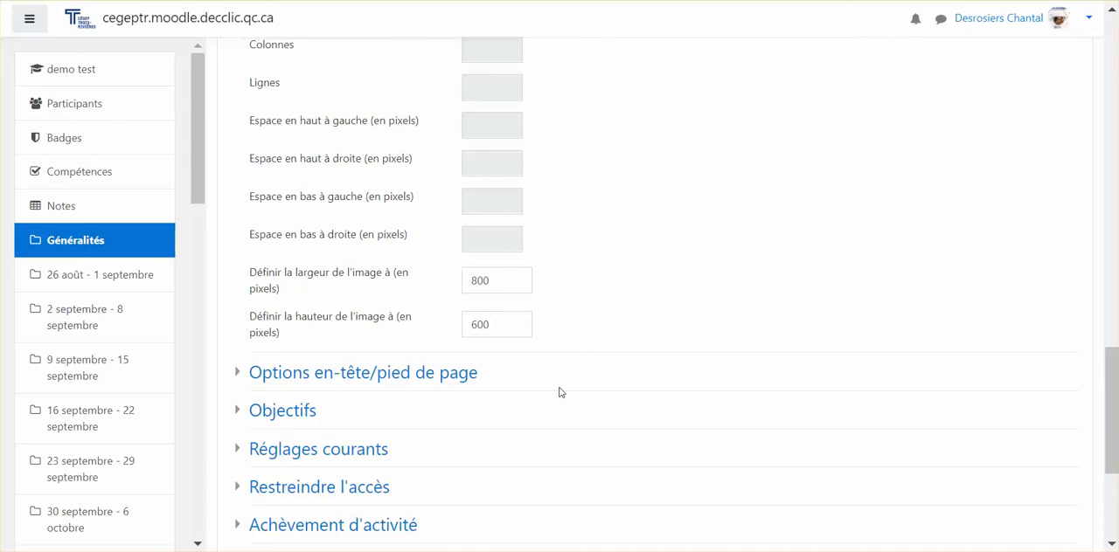
{"action": "scroll", "coordinate": [560, 393], "scroll_direction": "down", "scroll_amount": 2}
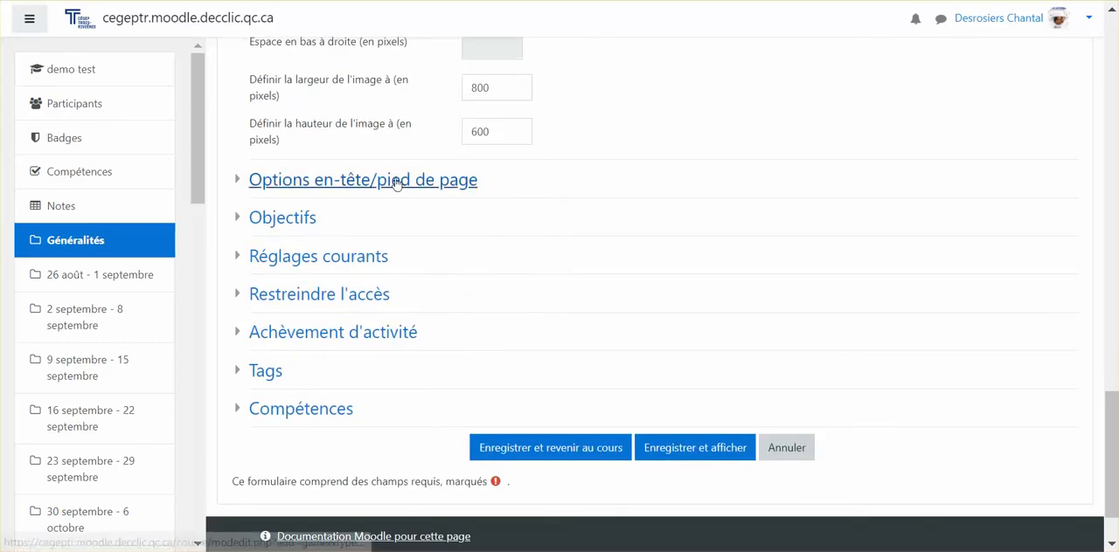
{"action": "left_click", "coordinate": [394, 181]}
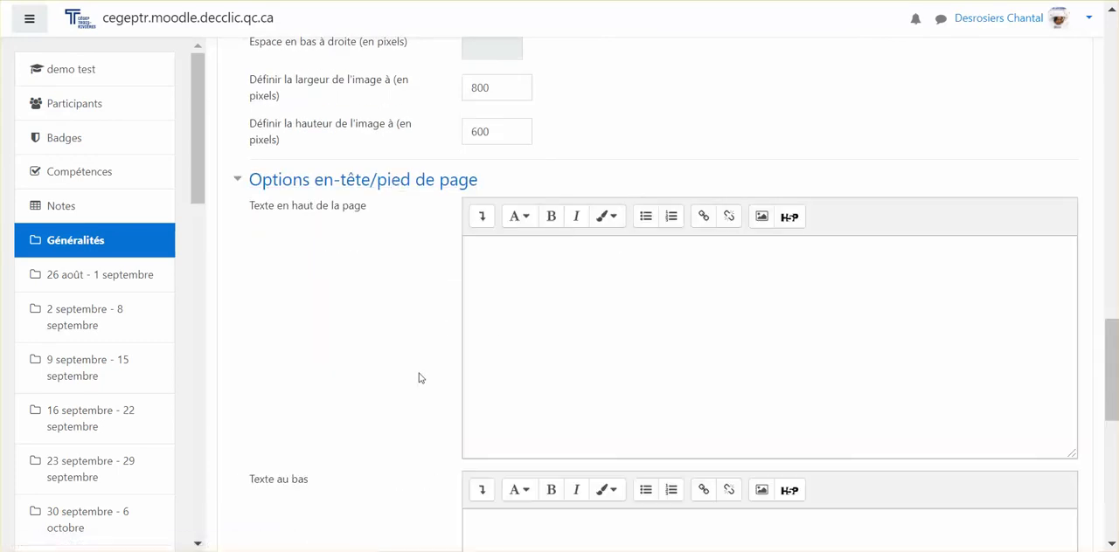
{"action": "scroll", "coordinate": [432, 370], "scroll_direction": "down", "scroll_amount": 2}
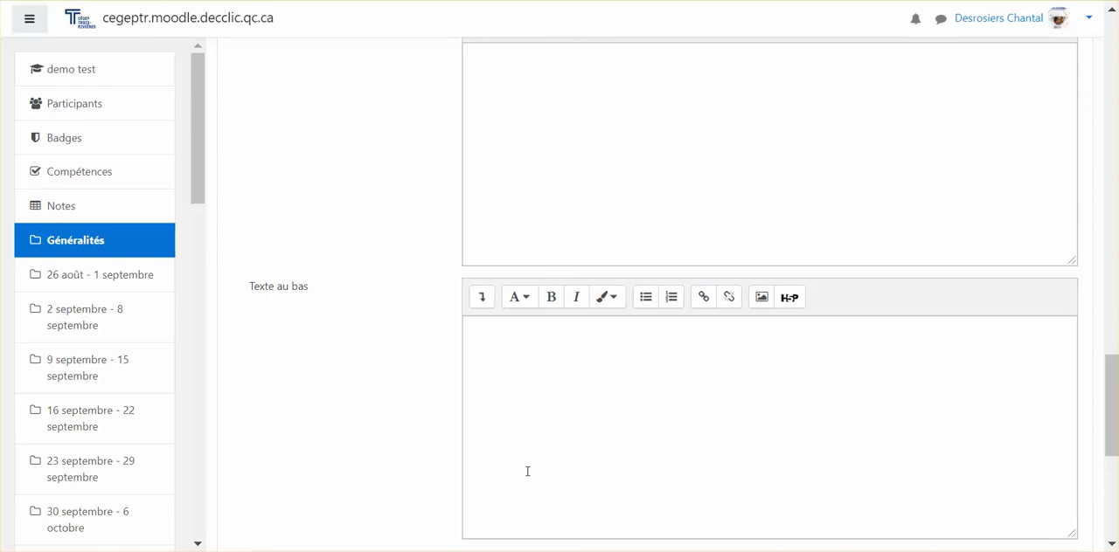
{"action": "scroll", "coordinate": [486, 434], "scroll_direction": "down", "scroll_amount": 2}
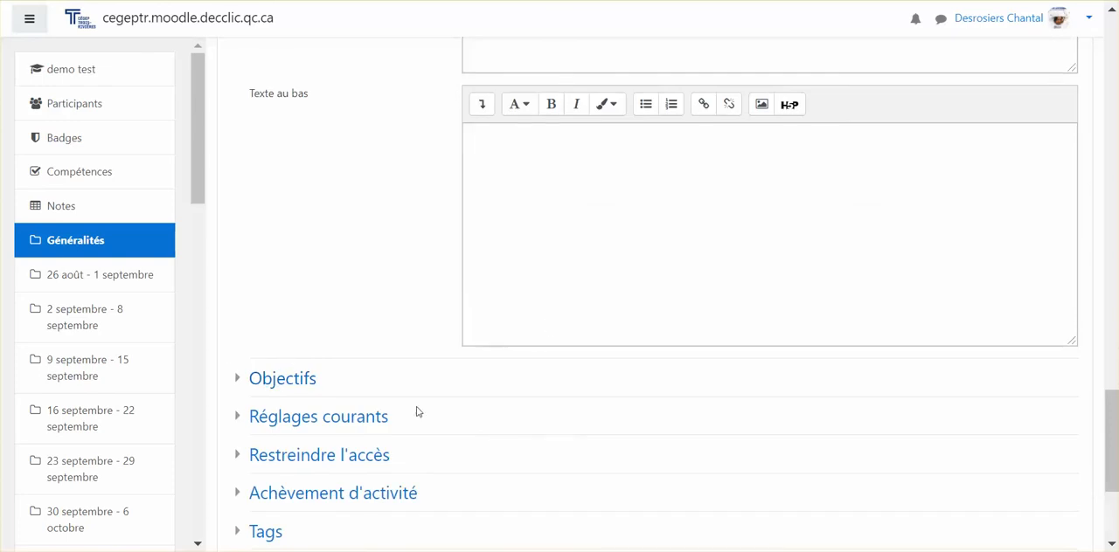
{"action": "scroll", "coordinate": [289, 361], "scroll_direction": "down", "scroll_amount": 1}
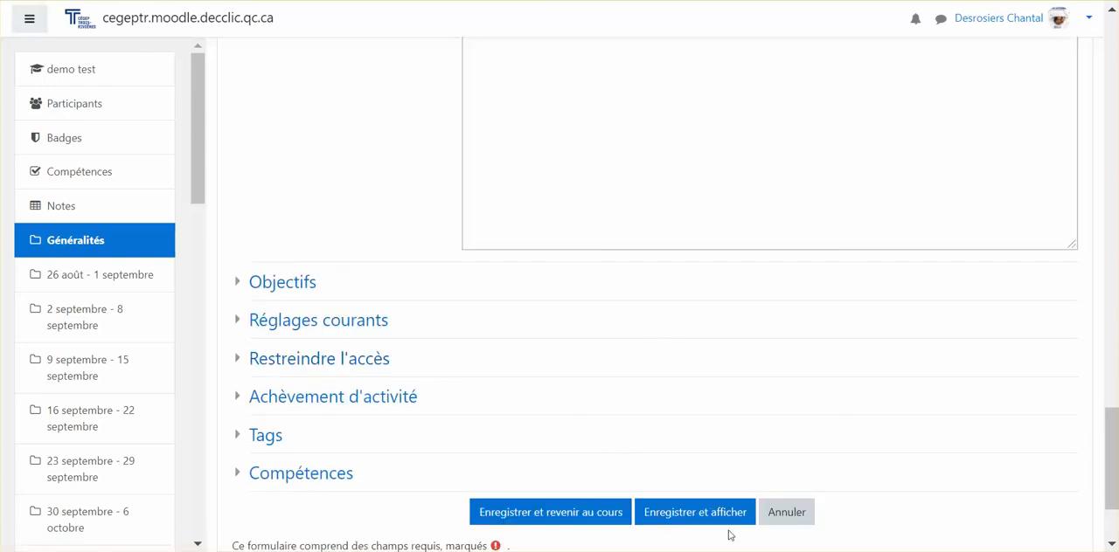
{"action": "left_click", "coordinate": [706, 516]}
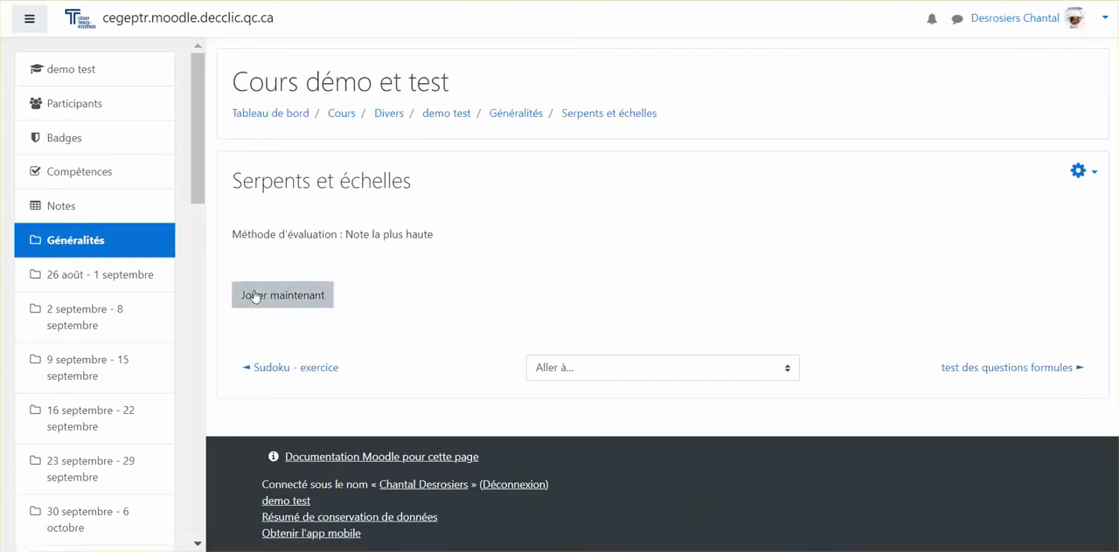
Start playing the game and submit "stag" as the answer to the question about supervised training in a real workplace
{"action": "left_click", "coordinate": [283, 297]}
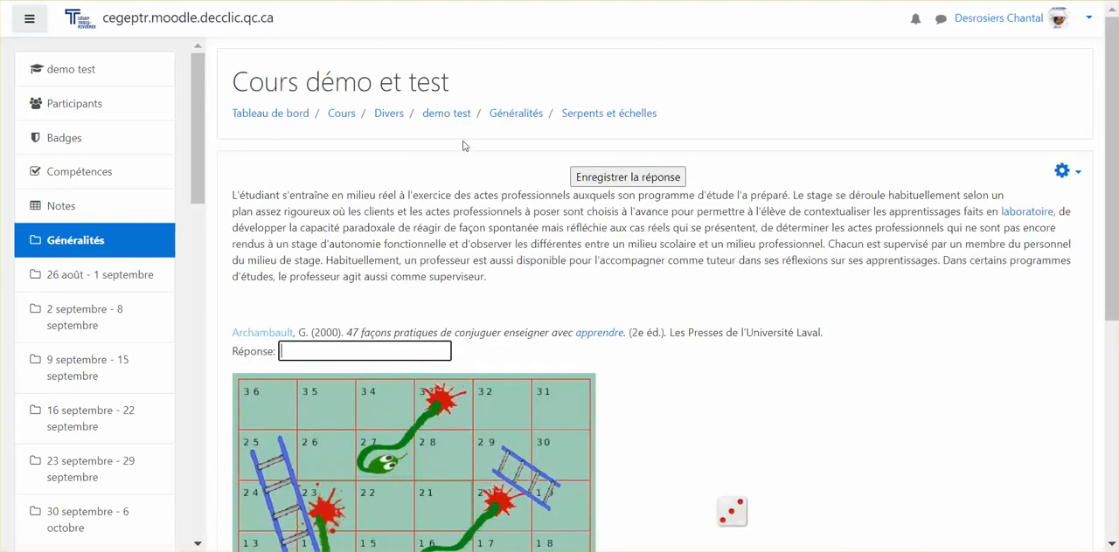
{"action": "left_click", "coordinate": [381, 350]}
{"action": "type", "text": "stage"}
{"action": "left_click", "coordinate": [647, 179]}
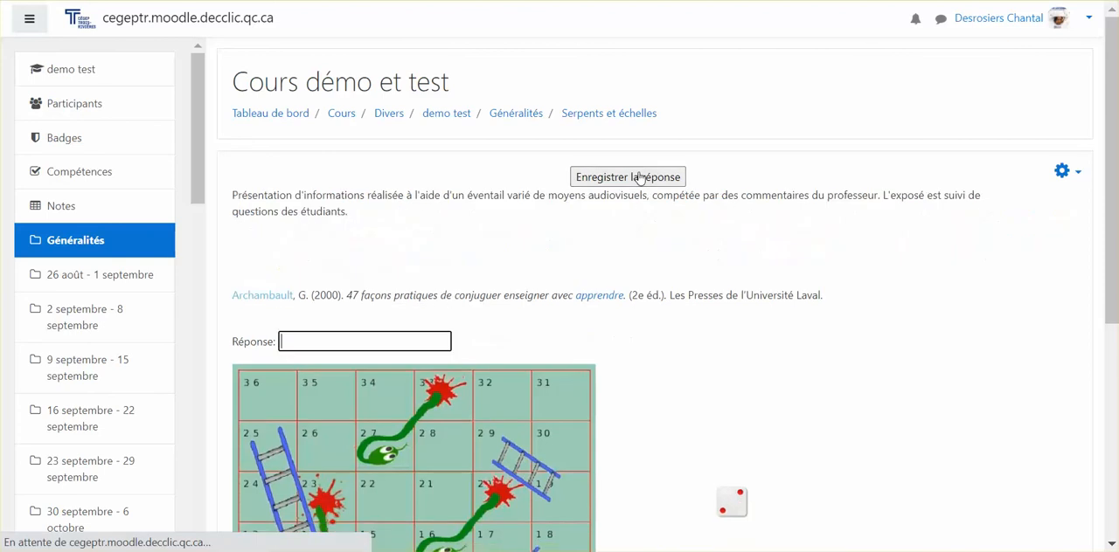
Check the board and submit "exposé" as the answer to the question about the audiovisual presentation with teacher comments
{"action": "scroll", "coordinate": [584, 268], "scroll_direction": "down", "scroll_amount": 3}
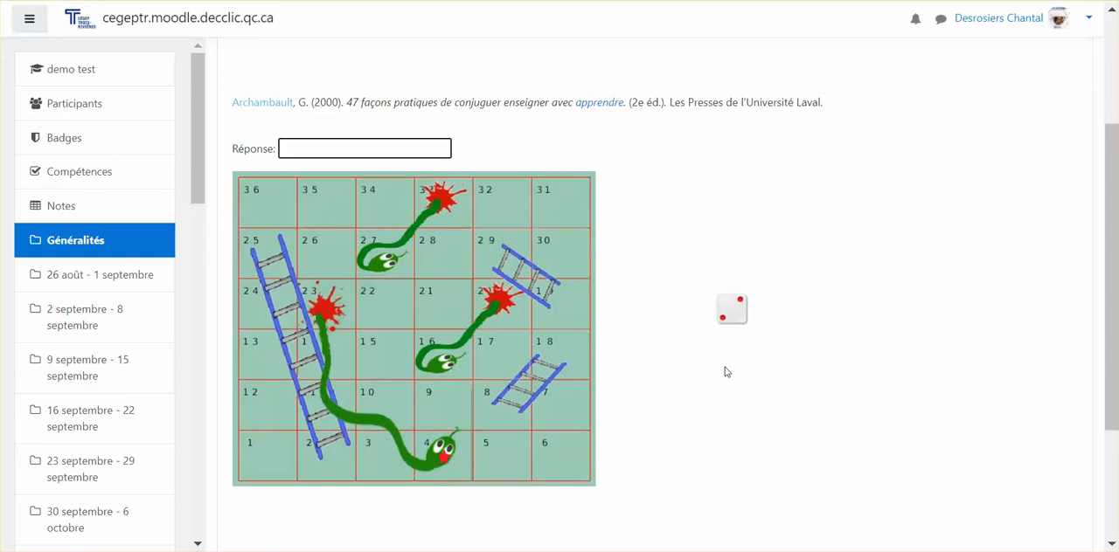
{"action": "scroll", "coordinate": [725, 372], "scroll_direction": "up", "scroll_amount": 1}
{"action": "scroll", "coordinate": [349, 344], "scroll_direction": "up", "scroll_amount": 1}
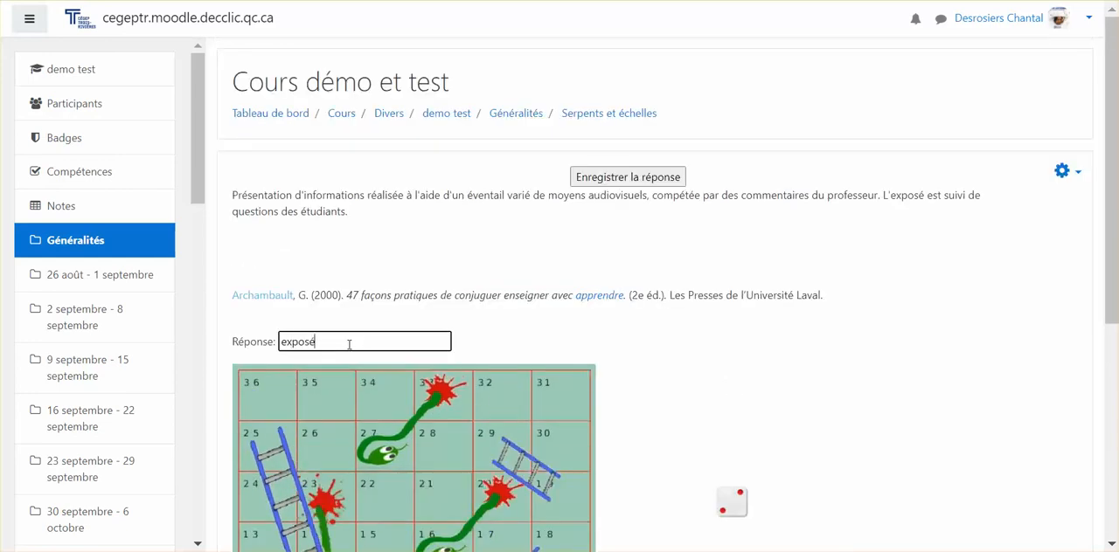
{"action": "left_click", "coordinate": [610, 182]}
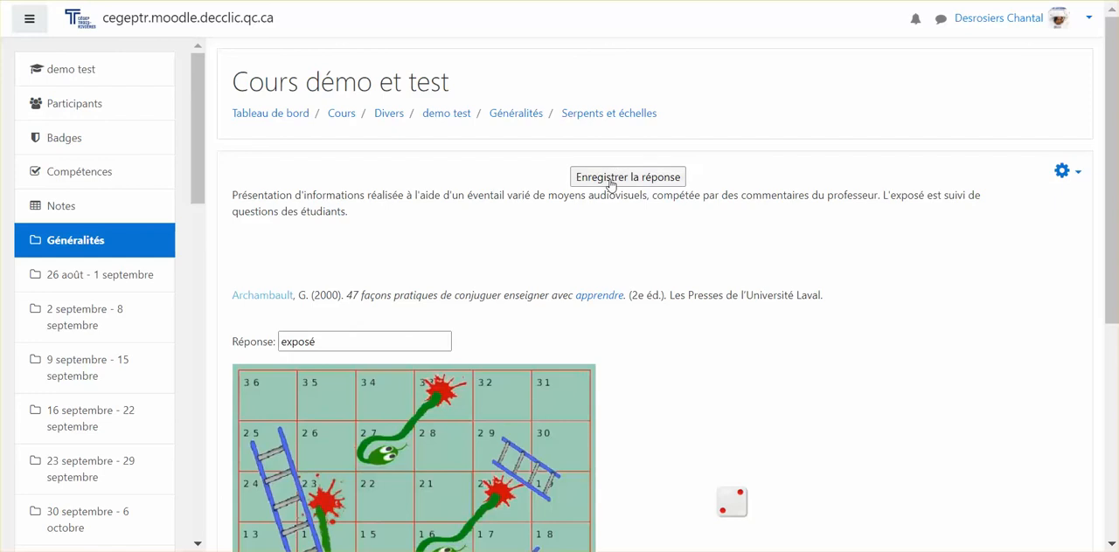
Check the token on the board and submit "sondage" as the answer to the question about the choice-of-answers module
{"action": "scroll", "coordinate": [563, 323], "scroll_direction": "down", "scroll_amount": 2}
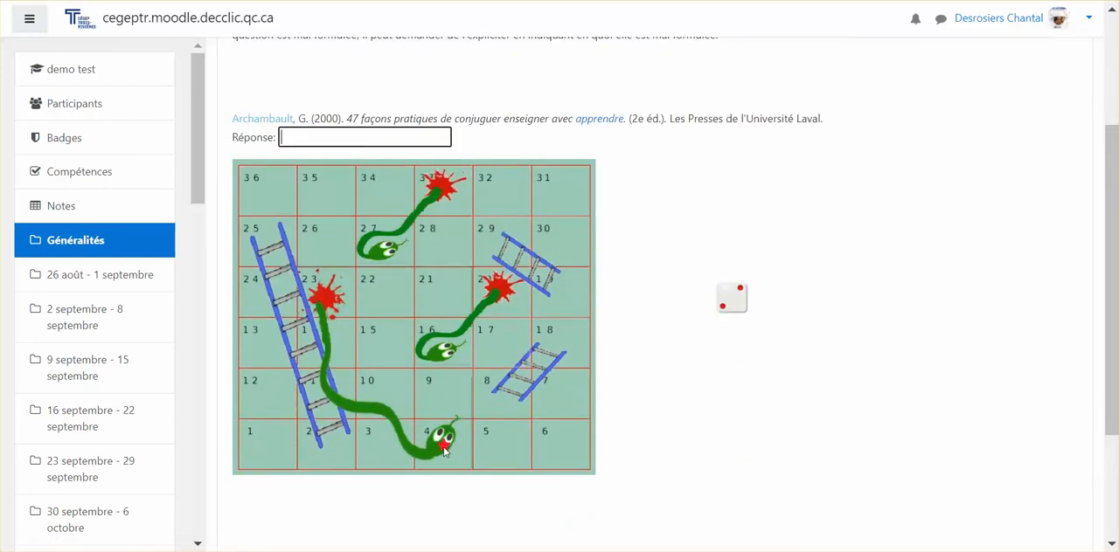
{"action": "scroll", "coordinate": [554, 421], "scroll_direction": "up", "scroll_amount": 2}
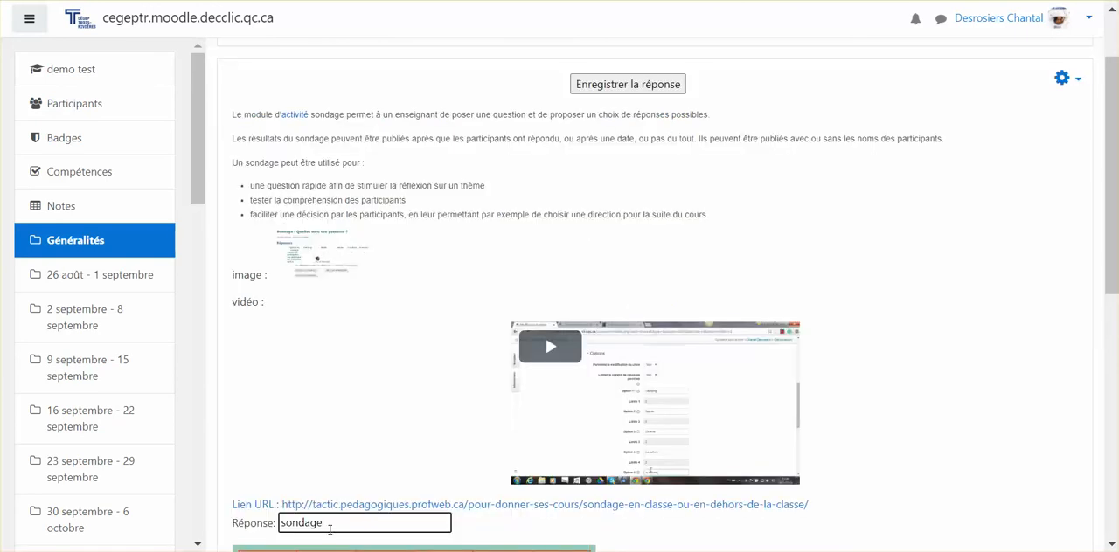
{"action": "left_click", "coordinate": [649, 88]}
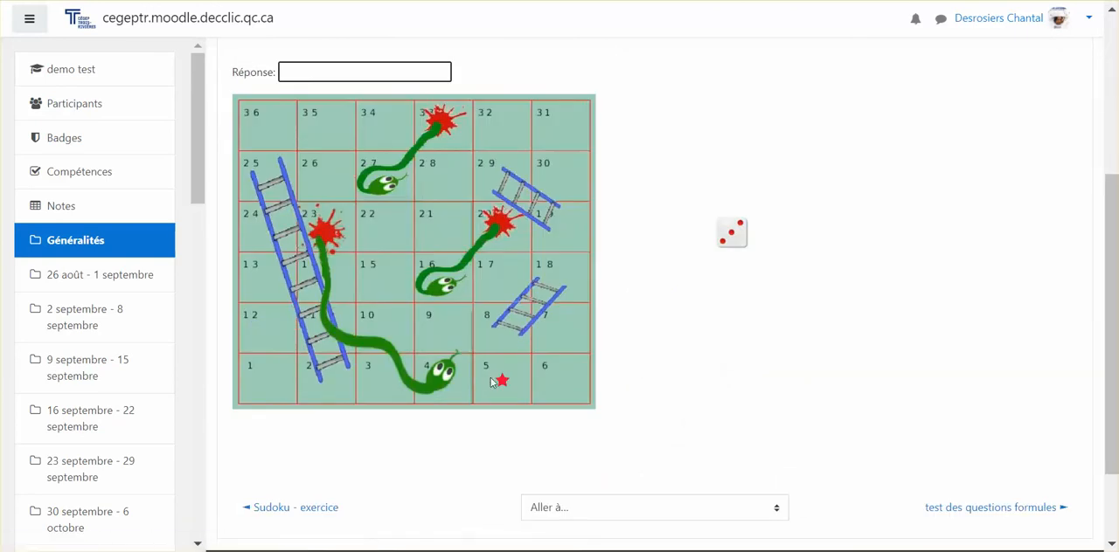
Check the token on the board and submit an answer to the question about the Checklist activity
{"action": "scroll", "coordinate": [632, 312], "scroll_direction": "up", "scroll_amount": 2}
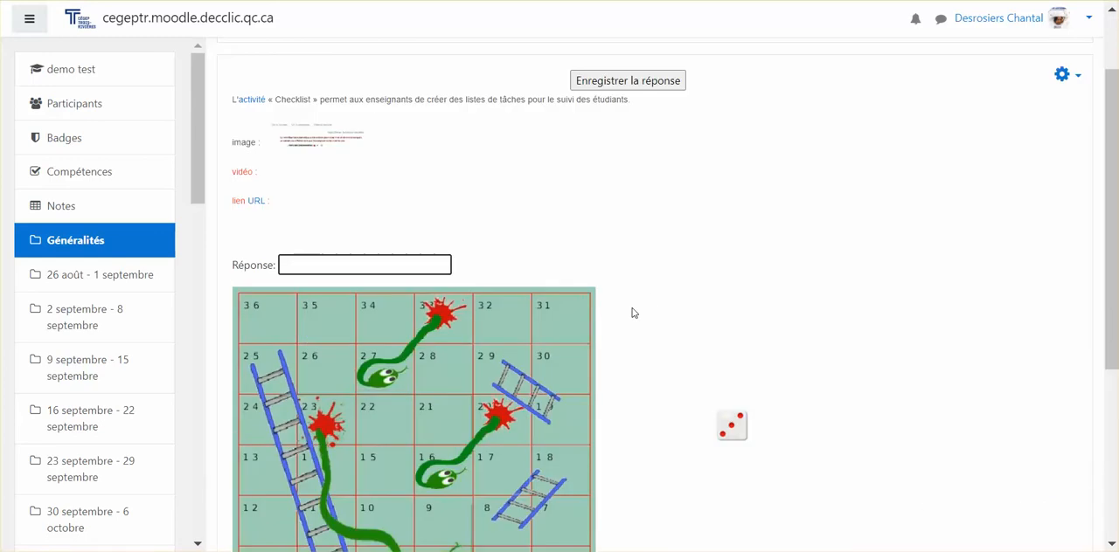
{"action": "scroll", "coordinate": [632, 312], "scroll_direction": "down", "scroll_amount": 1}
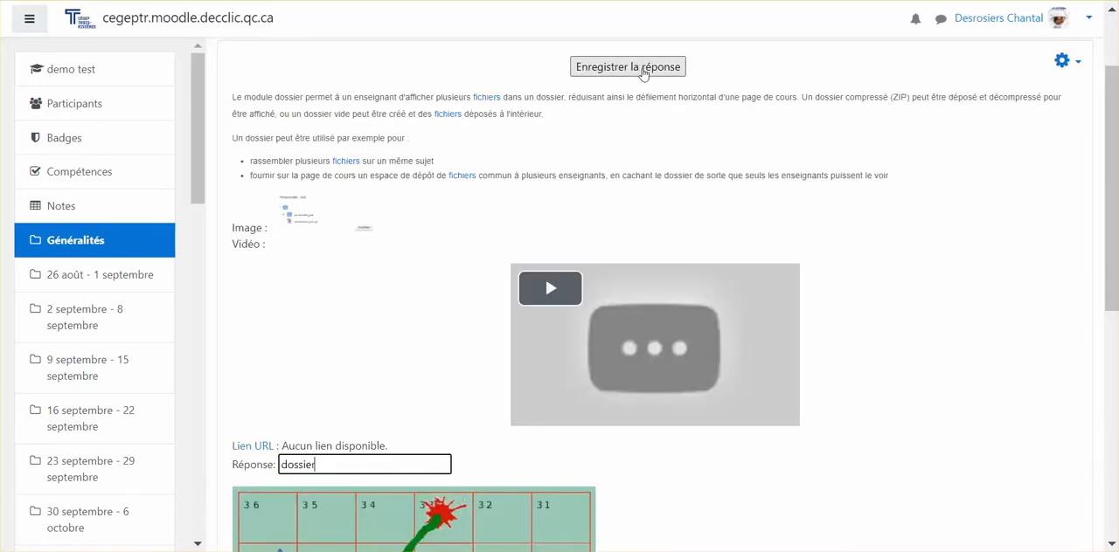
{"action": "left_click", "coordinate": [642, 70]}
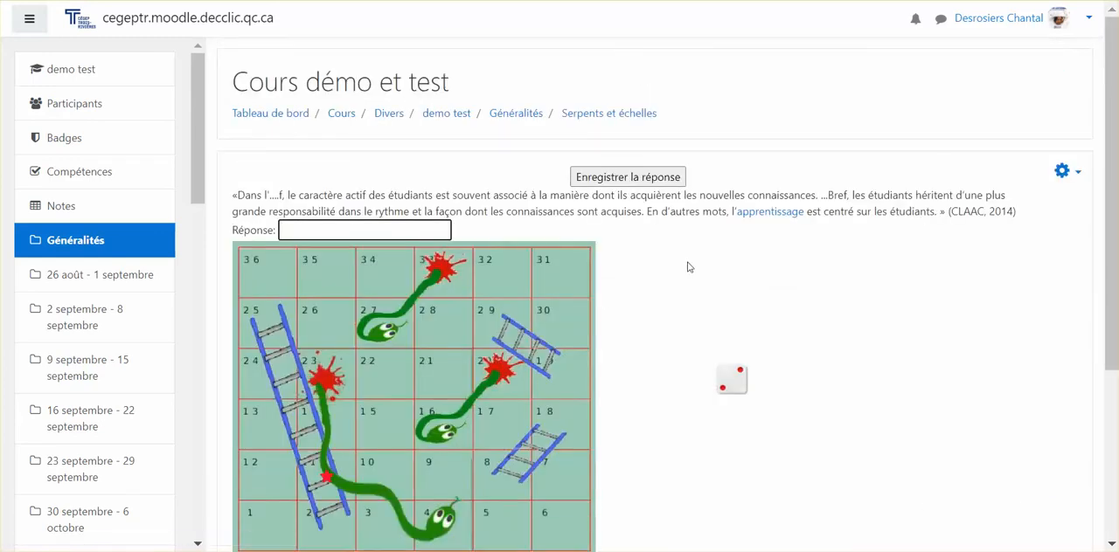
Submit "atelier" as the answer to the question about the peer evaluation module
{"action": "scroll", "coordinate": [618, 328], "scroll_direction": "down", "scroll_amount": 1}
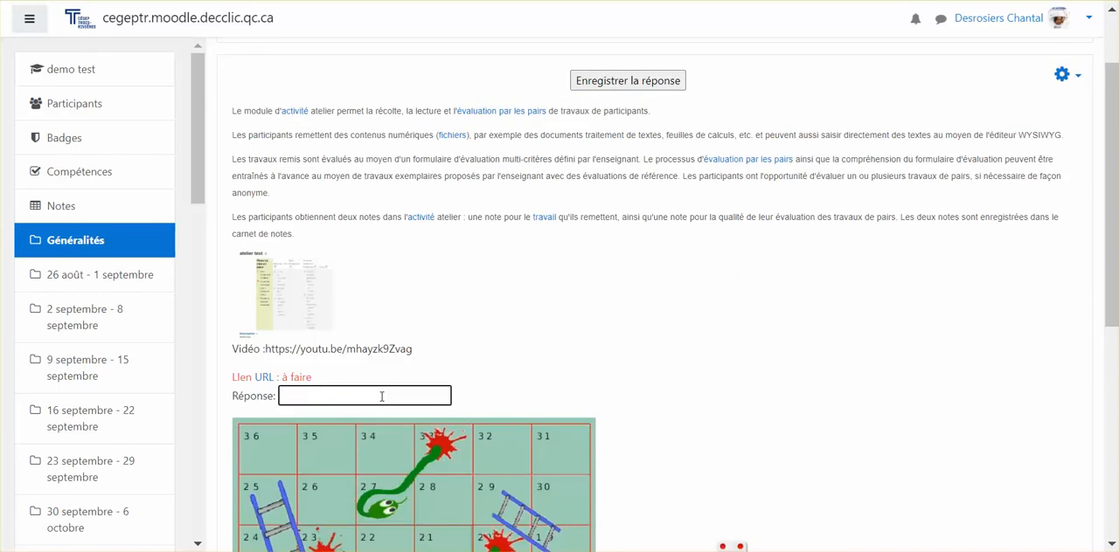
{"action": "type", "text": "atelier"}
{"action": "left_click", "coordinate": [627, 80]}
Submit "exposé" for the question about a teacher explaining knowledge with visual support, and check the token's position and the following question
{"action": "scroll", "coordinate": [463, 233], "scroll_direction": "down", "scroll_amount": 3}
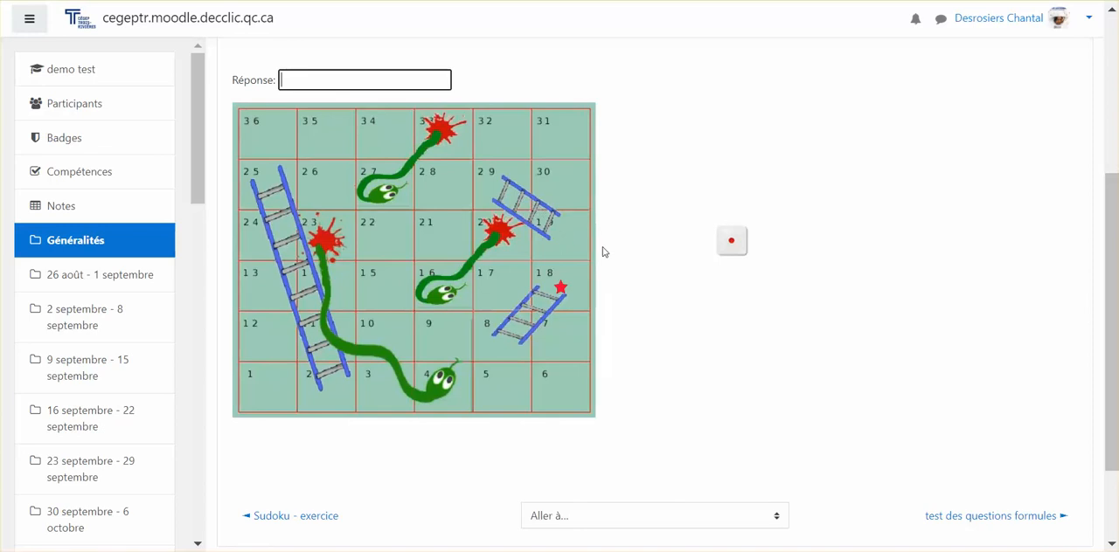
{"action": "scroll", "coordinate": [603, 250], "scroll_direction": "up", "scroll_amount": 1}
{"action": "scroll", "coordinate": [553, 319], "scroll_direction": "up", "scroll_amount": 2}
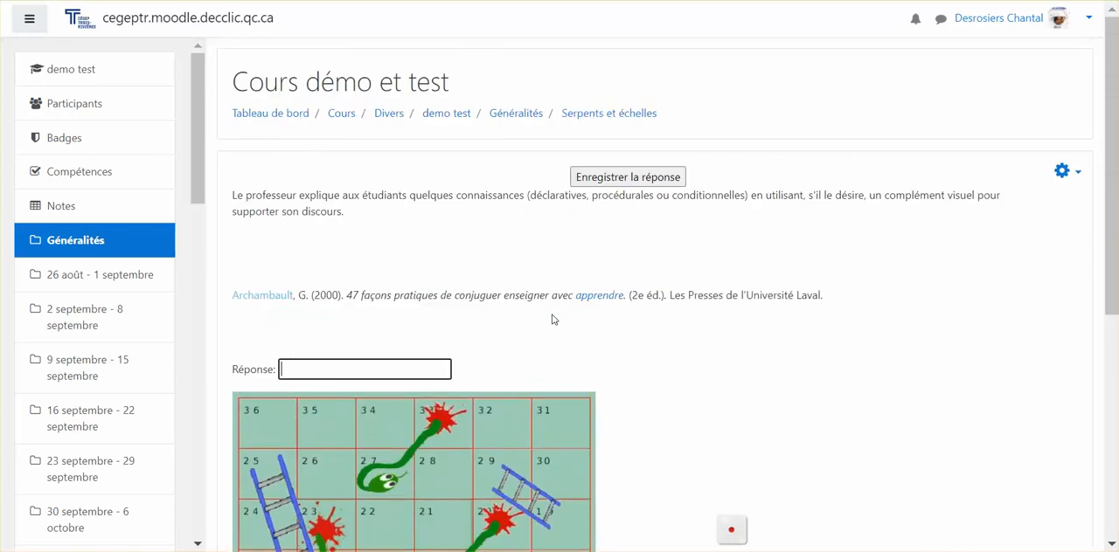
{"action": "type", "text": "exposé"}
{"action": "left_click", "coordinate": [655, 178]}
{"action": "scroll", "coordinate": [615, 274], "scroll_direction": "down", "scroll_amount": 2}
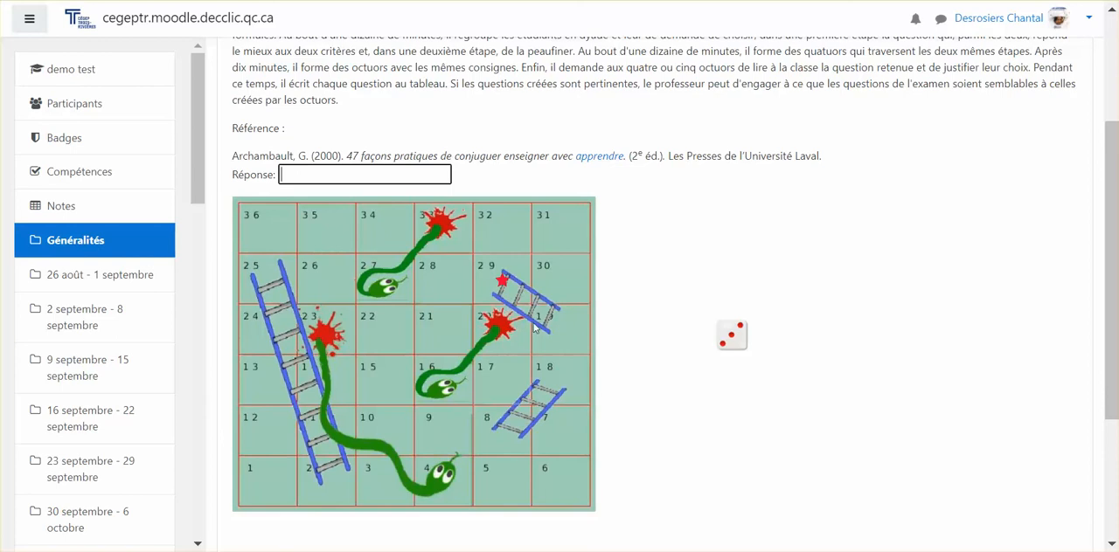
{"action": "scroll", "coordinate": [534, 311], "scroll_direction": "up", "scroll_amount": 2}
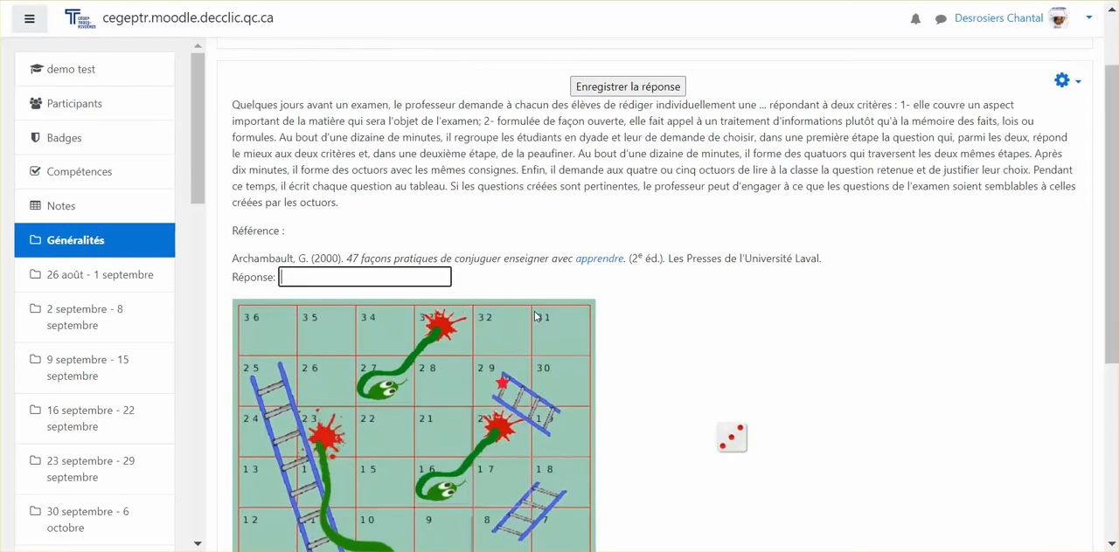
{"action": "scroll", "coordinate": [676, 274], "scroll_direction": "down", "scroll_amount": 1}
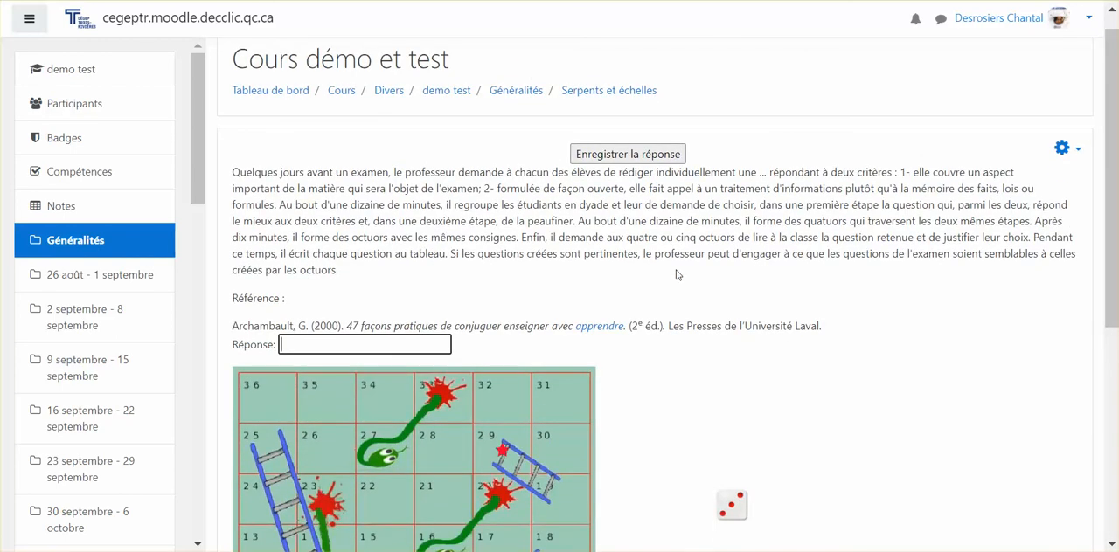